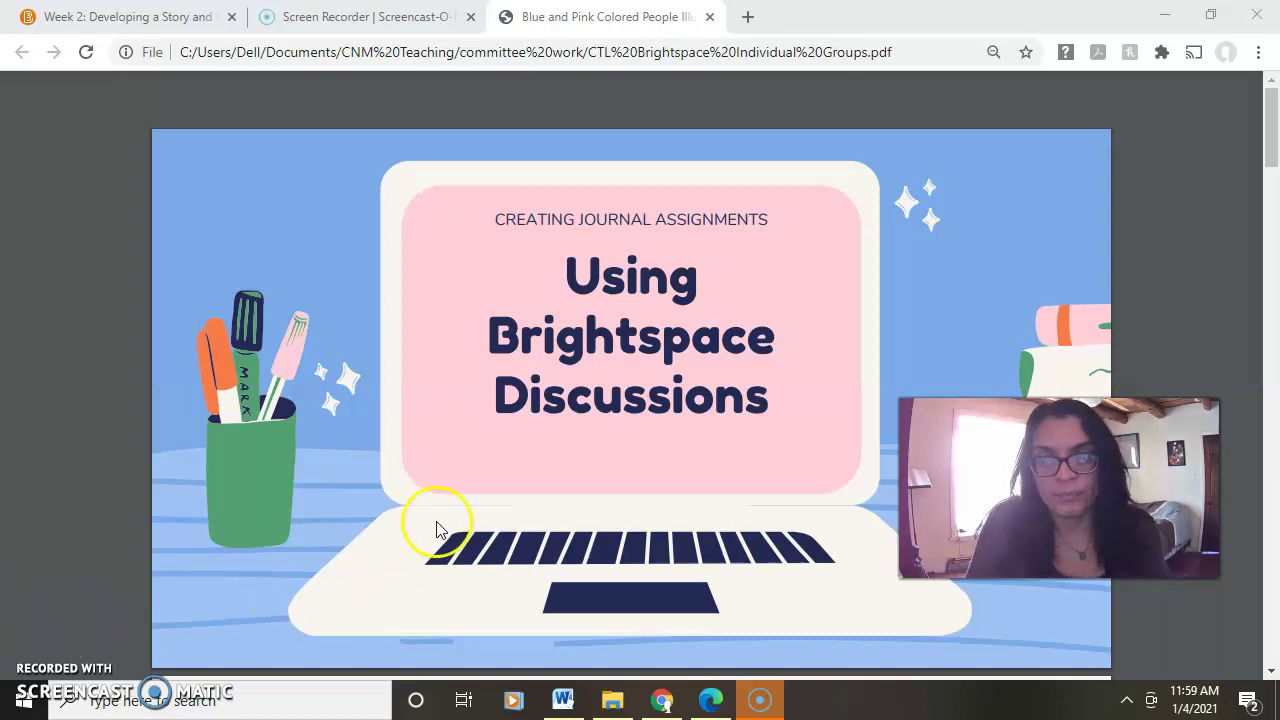
Scroll the slide deck past the Journals! Blogs! and Wikis! slide to slide 3.
{"action": "scroll", "coordinate": [720, 494], "scroll_direction": "down", "scroll_amount": 2}
{"action": "scroll", "coordinate": [722, 494], "scroll_direction": "down", "scroll_amount": 1}
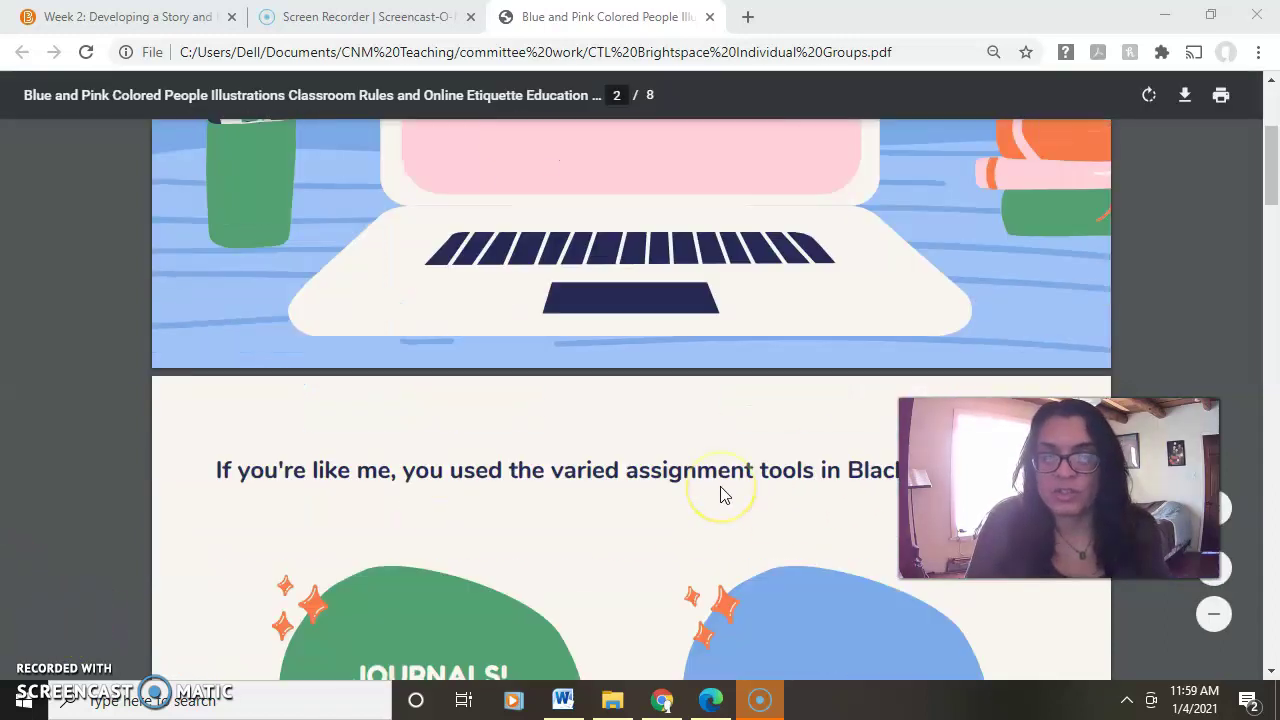
{"action": "scroll", "coordinate": [720, 494], "scroll_direction": "down", "scroll_amount": 1}
{"action": "scroll", "coordinate": [717, 490], "scroll_direction": "down", "scroll_amount": 1}
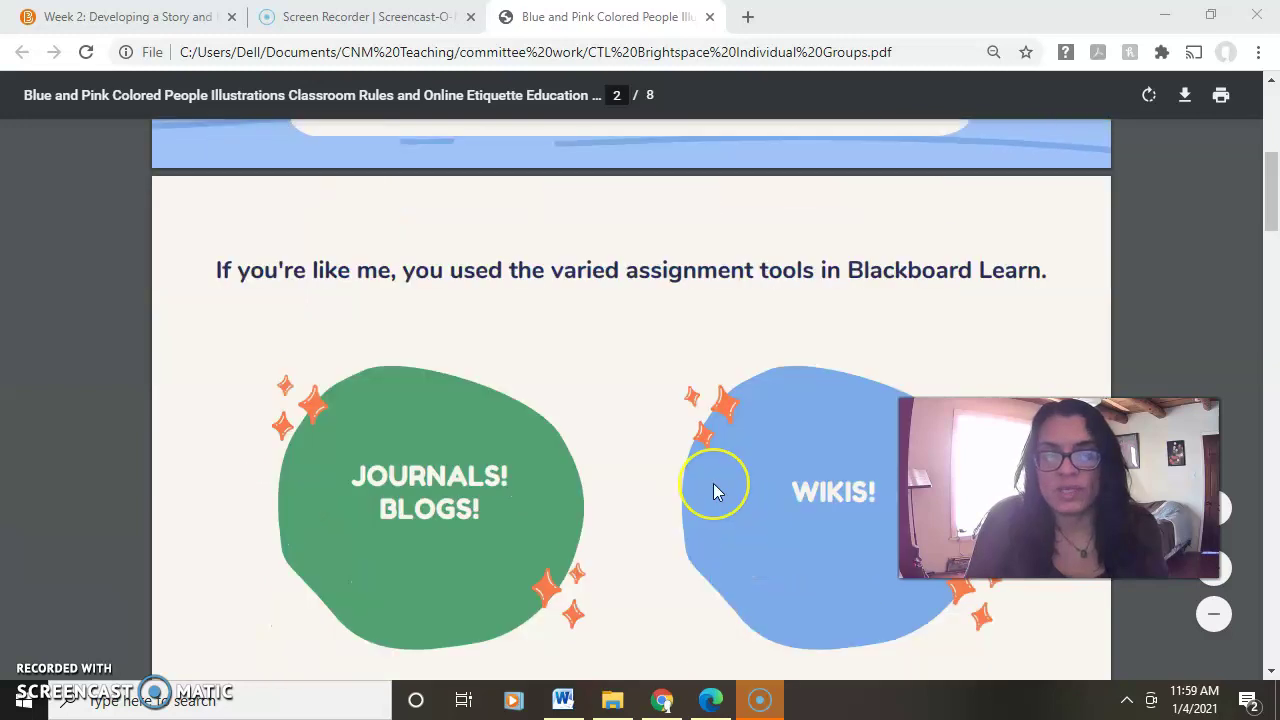
{"action": "scroll", "coordinate": [713, 490], "scroll_direction": "down", "scroll_amount": 1}
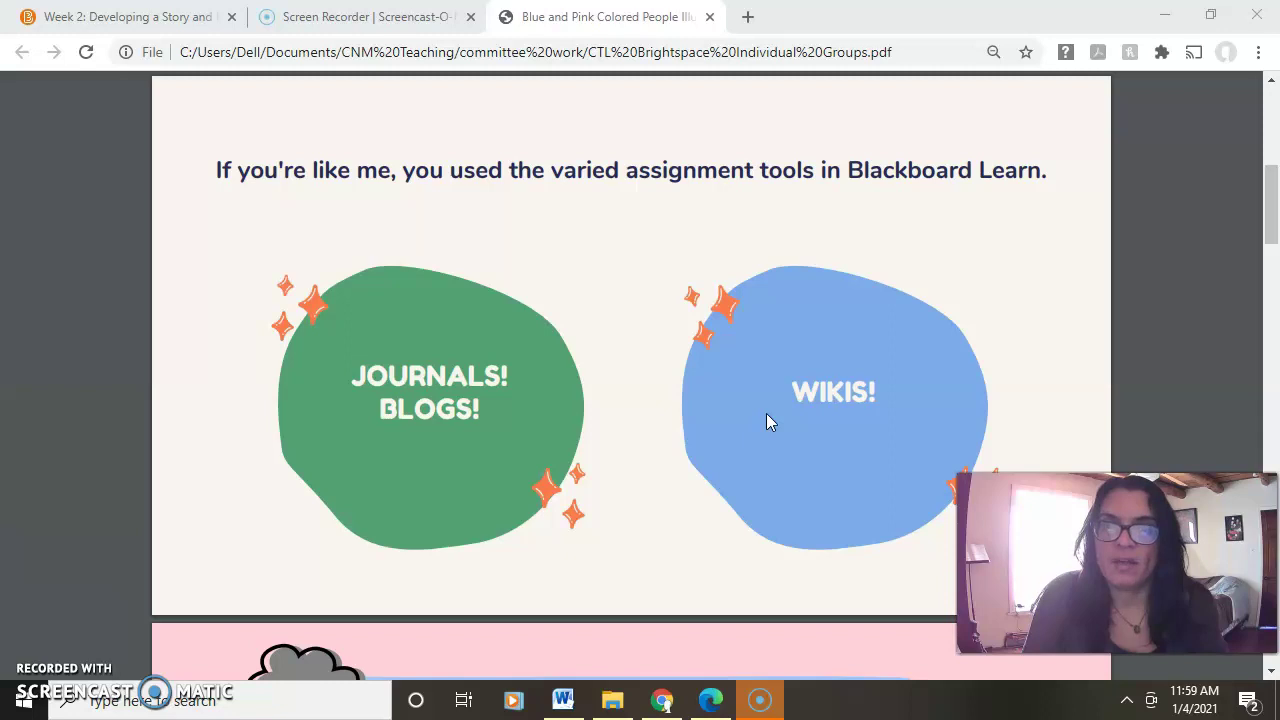
{"action": "scroll", "coordinate": [768, 416], "scroll_direction": "down", "scroll_amount": 1}
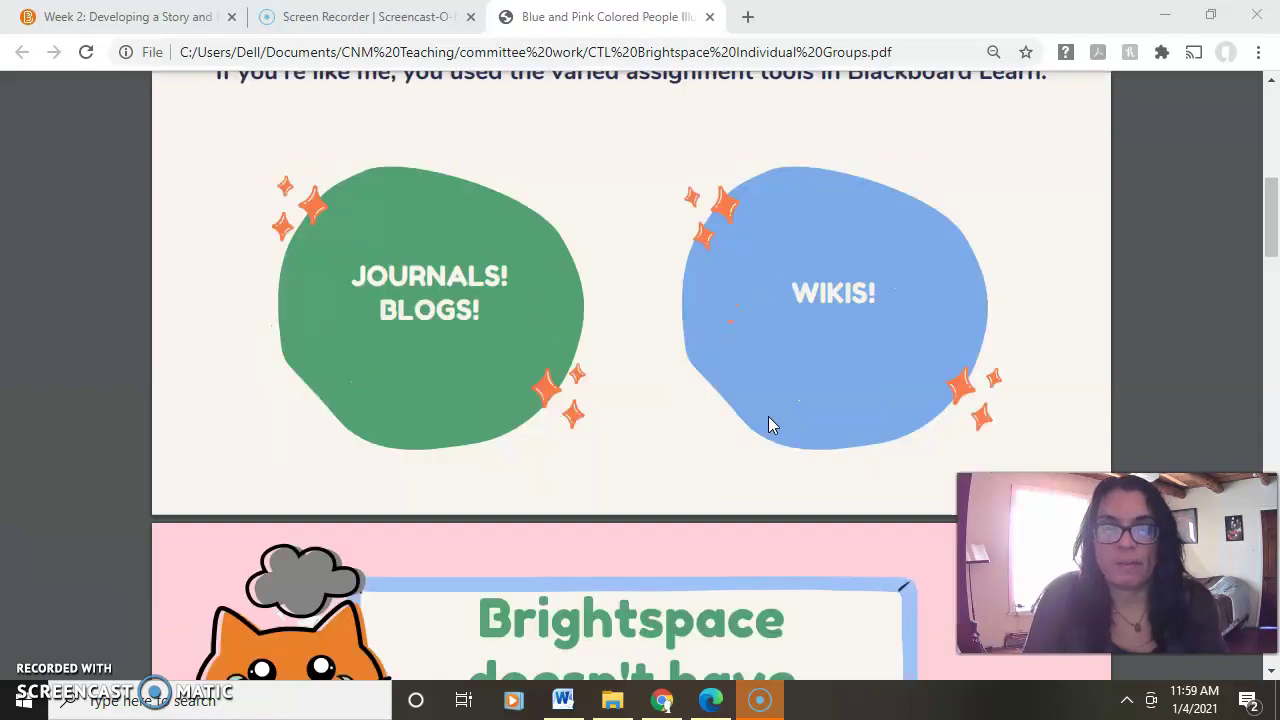
Scroll on to slide 4 of 8, 'Here's One Alternative', about individual discussion journals.
{"action": "left_click", "coordinate": [757, 423]}
{"action": "scroll", "coordinate": [754, 432], "scroll_direction": "down", "scroll_amount": 1}
{"action": "scroll", "coordinate": [751, 428], "scroll_direction": "down", "scroll_amount": 2}
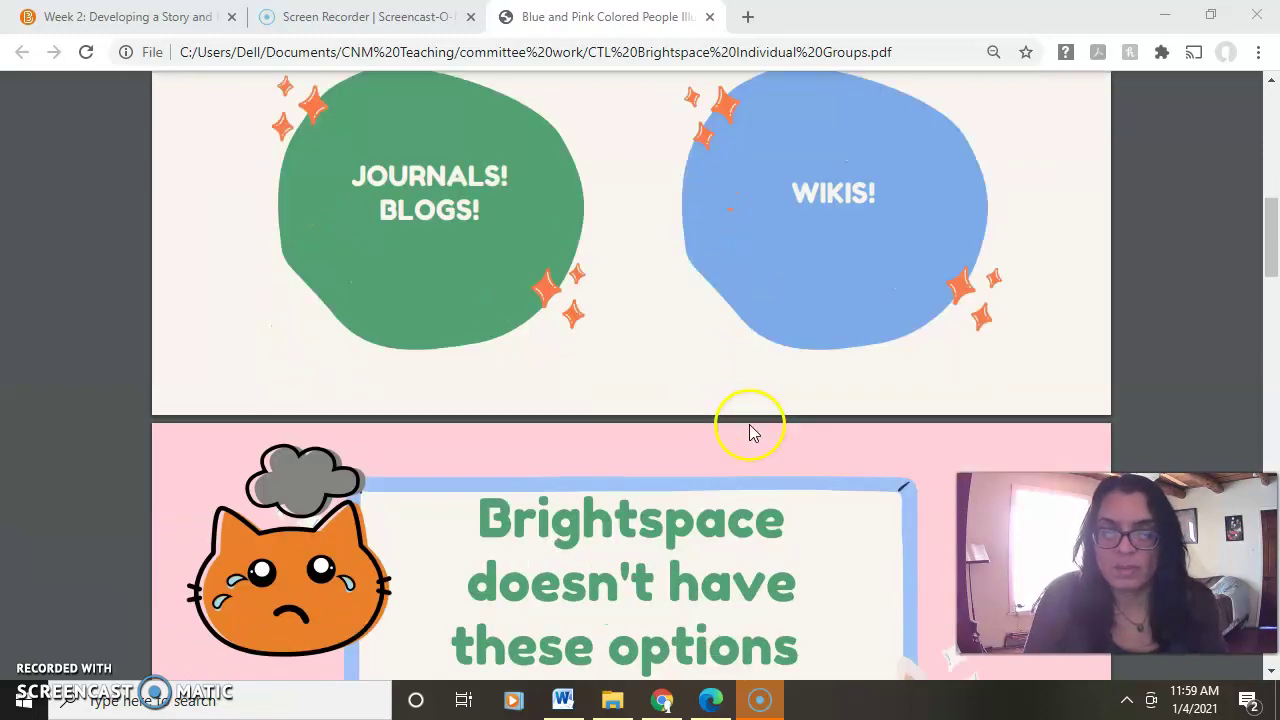
{"action": "scroll", "coordinate": [752, 410], "scroll_direction": "down", "scroll_amount": 2}
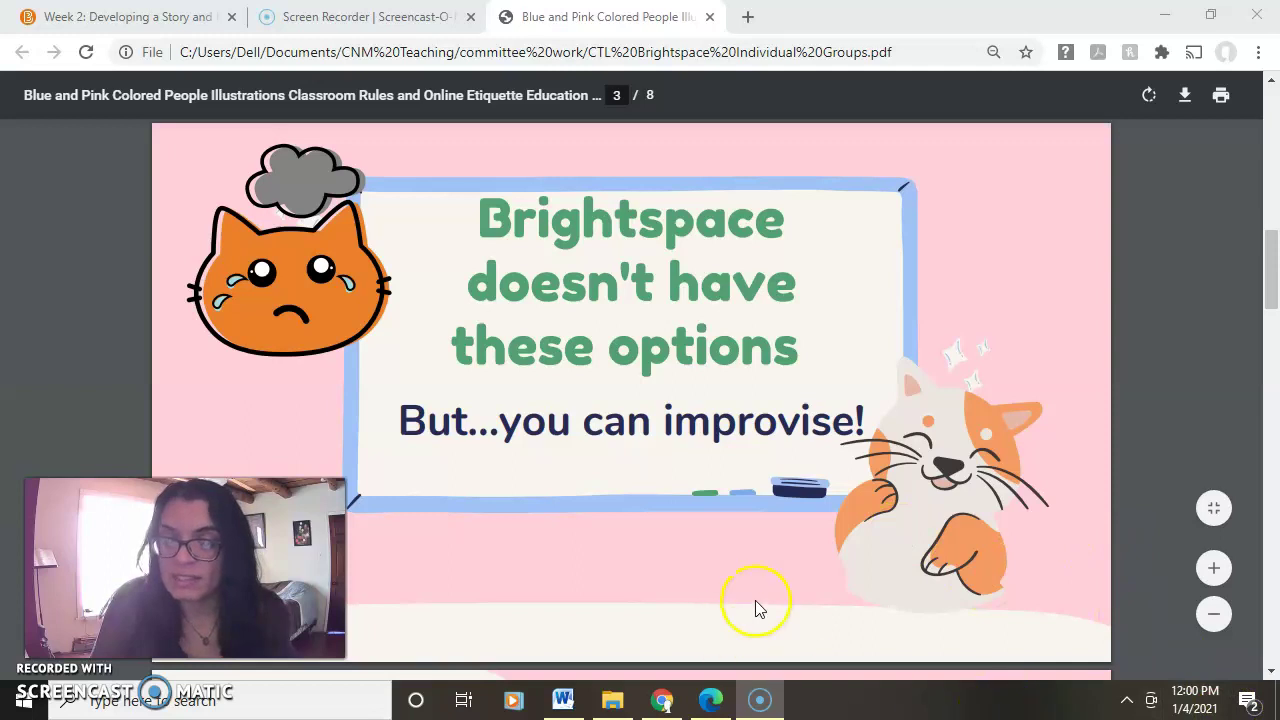
{"action": "scroll", "coordinate": [749, 592], "scroll_direction": "down", "scroll_amount": 1}
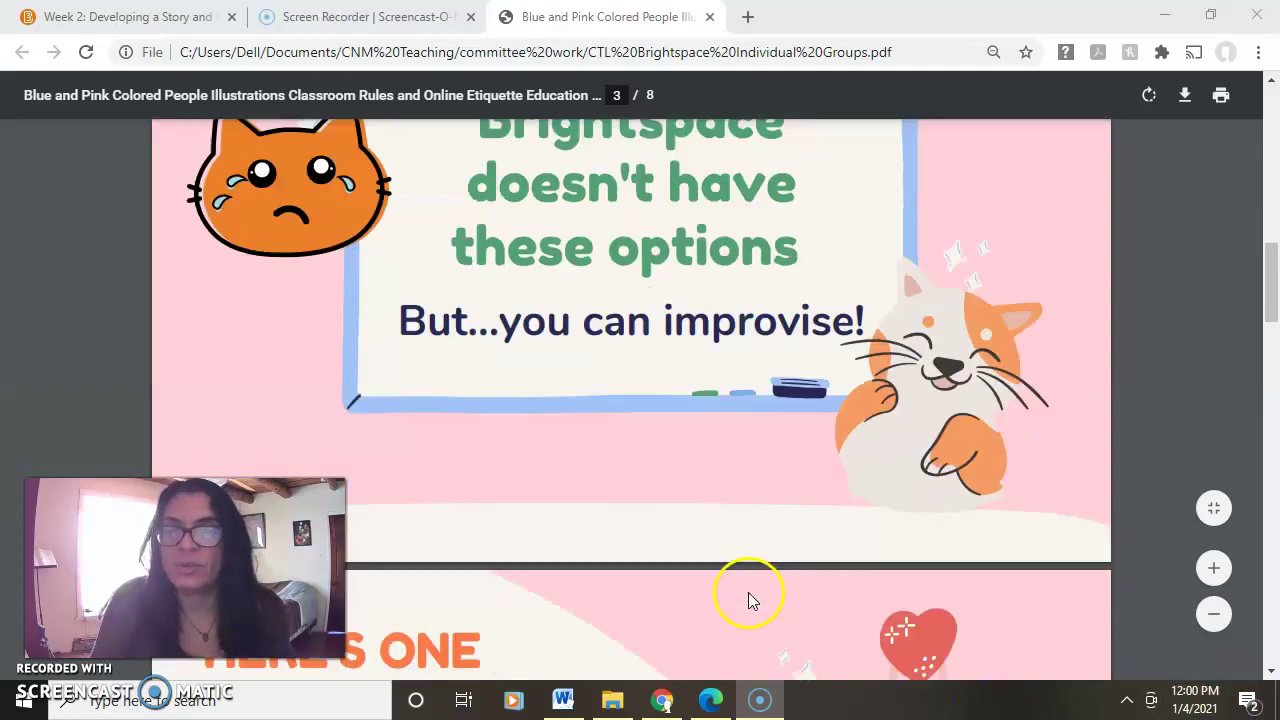
{"action": "scroll", "coordinate": [746, 591], "scroll_direction": "down", "scroll_amount": 1}
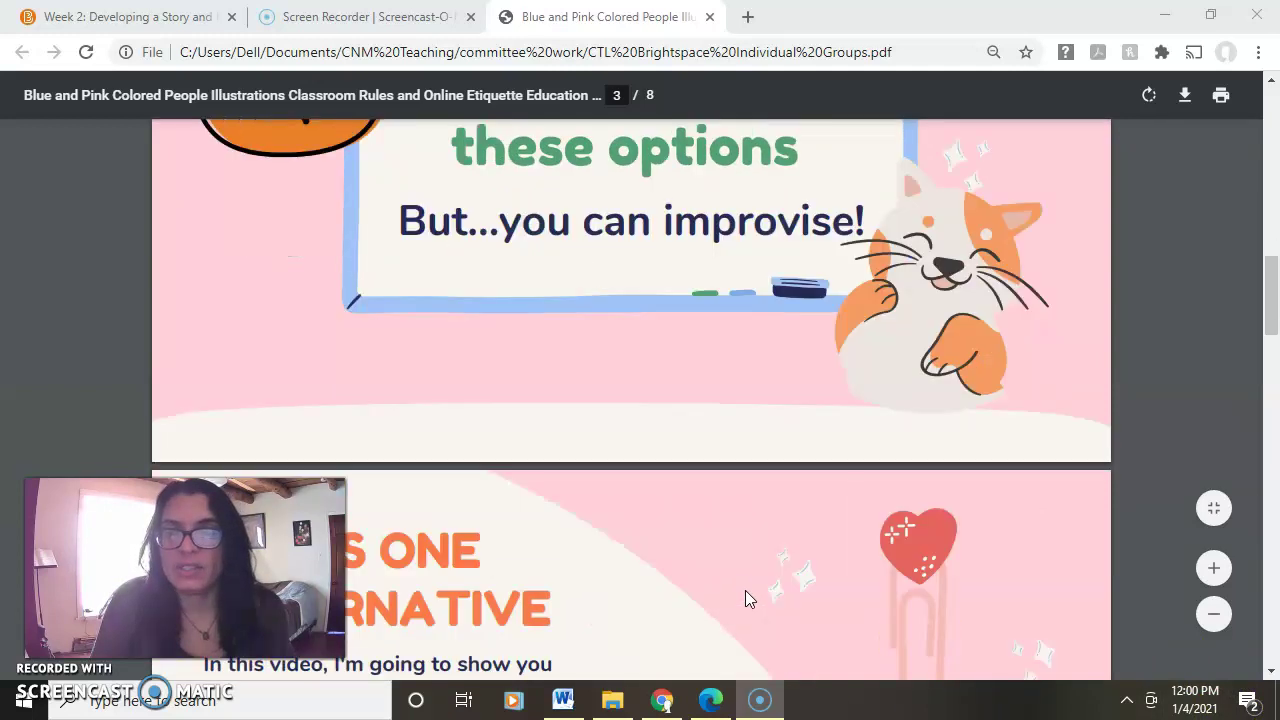
{"action": "scroll", "coordinate": [745, 590], "scroll_direction": "down", "scroll_amount": 2}
{"action": "scroll", "coordinate": [745, 590], "scroll_direction": "down", "scroll_amount": 2}
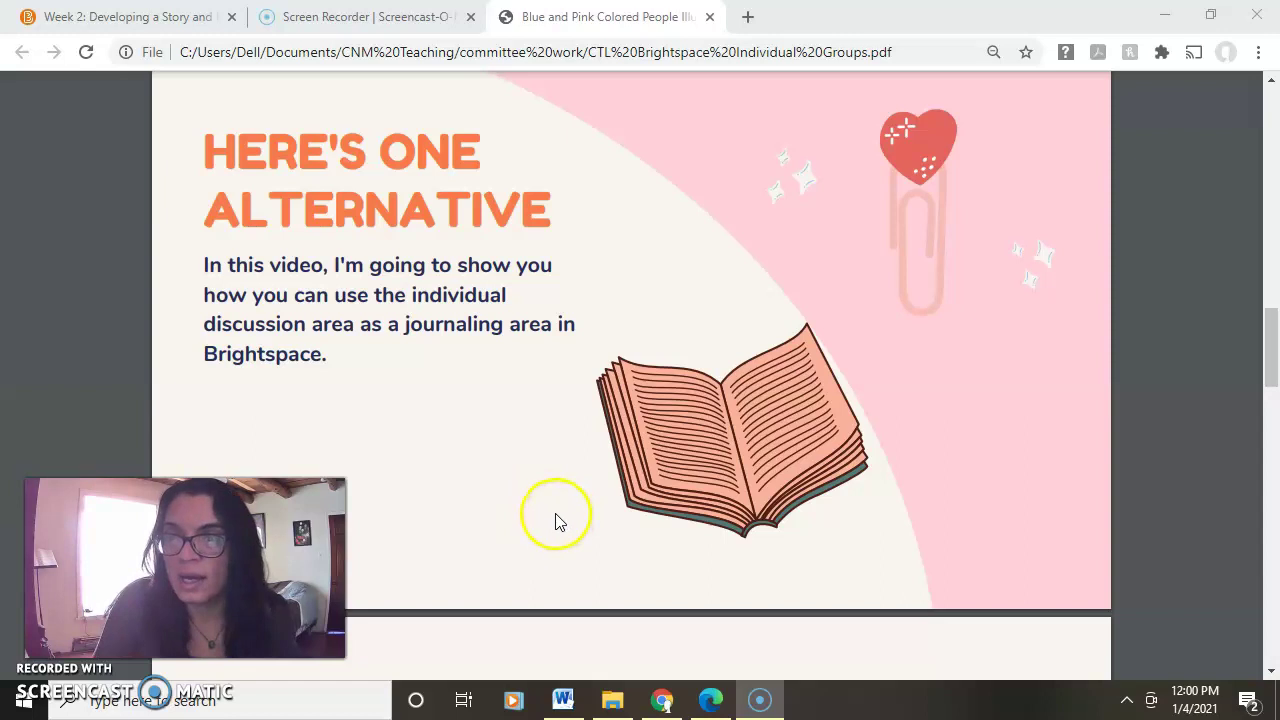
Scroll past the Private Discussions slide to the blue 'Be Consistent' slide.
{"action": "scroll", "coordinate": [557, 521], "scroll_direction": "down", "scroll_amount": 1}
{"action": "scroll", "coordinate": [557, 521], "scroll_direction": "down", "scroll_amount": 3}
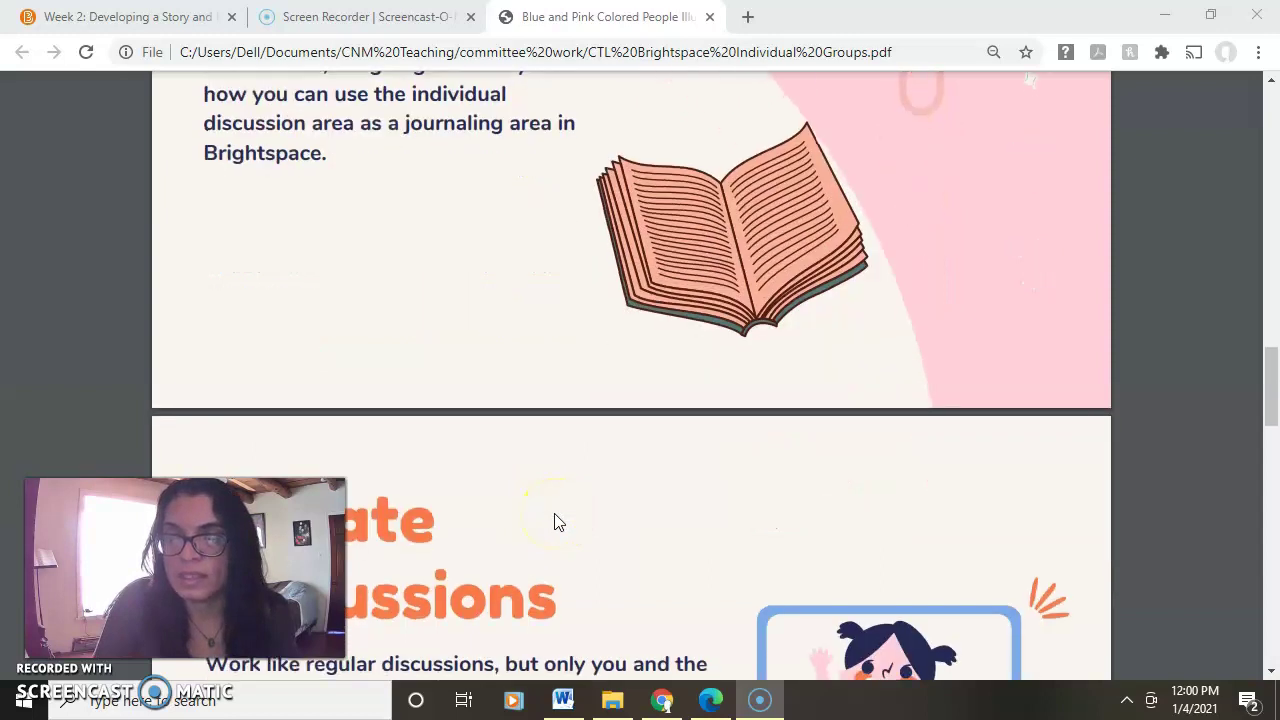
{"action": "scroll", "coordinate": [557, 519], "scroll_direction": "down", "scroll_amount": 2}
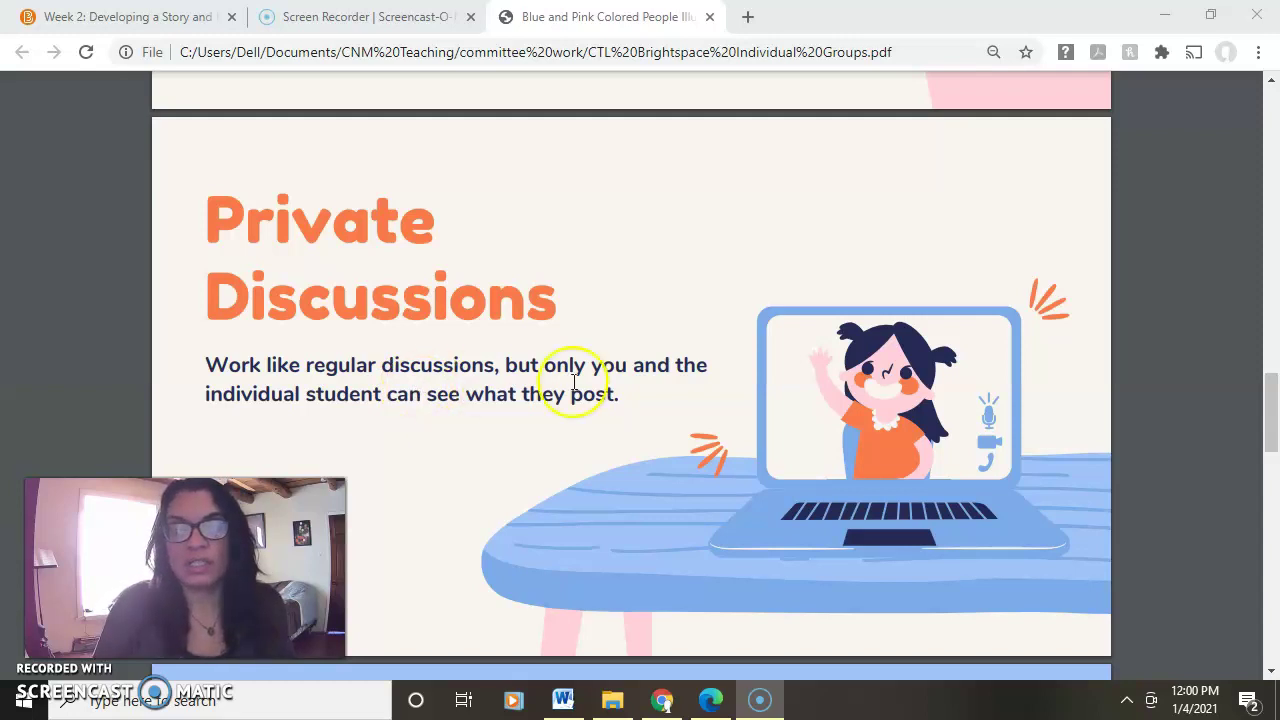
{"action": "scroll", "coordinate": [612, 388], "scroll_direction": "down", "scroll_amount": 1}
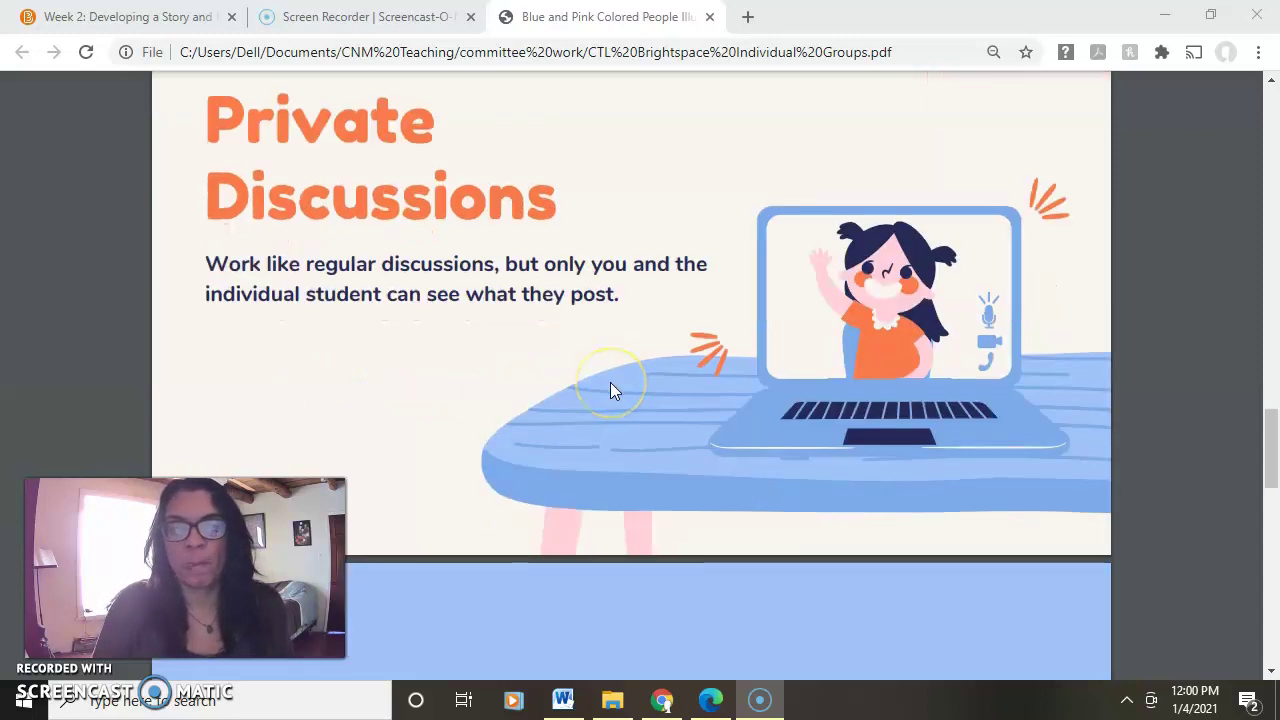
{"action": "scroll", "coordinate": [612, 388], "scroll_direction": "down", "scroll_amount": 5}
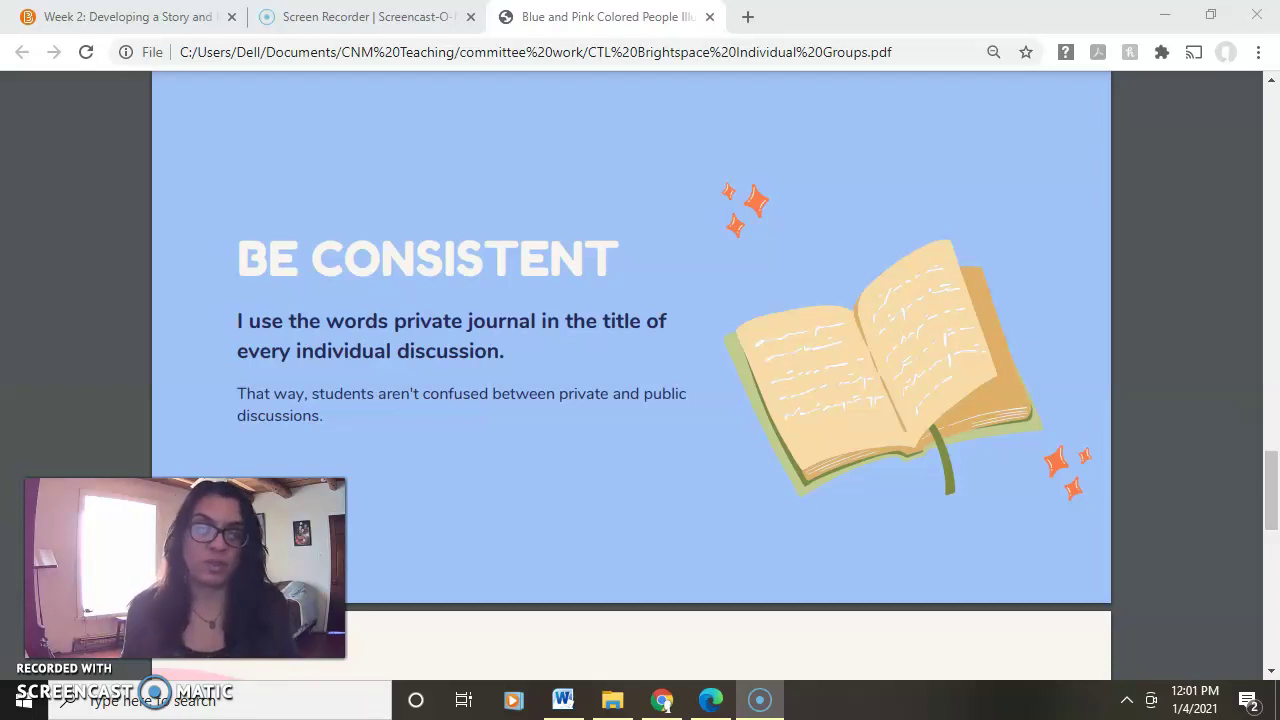
Scroll through 'My Purpose for Private Journals' to slide 8, 'Let Me Show You How I Do It…'.
{"action": "scroll", "coordinate": [375, 529], "scroll_direction": "down", "scroll_amount": 1}
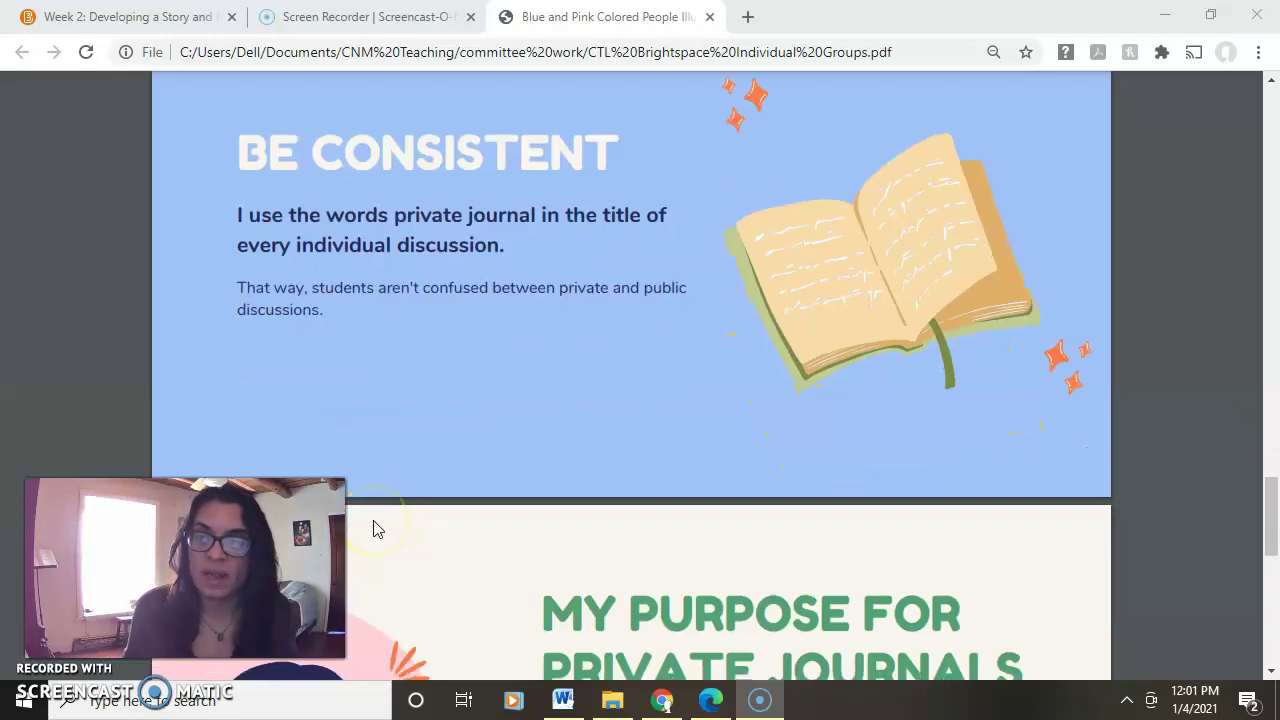
{"action": "scroll", "coordinate": [519, 515], "scroll_direction": "down", "scroll_amount": 3}
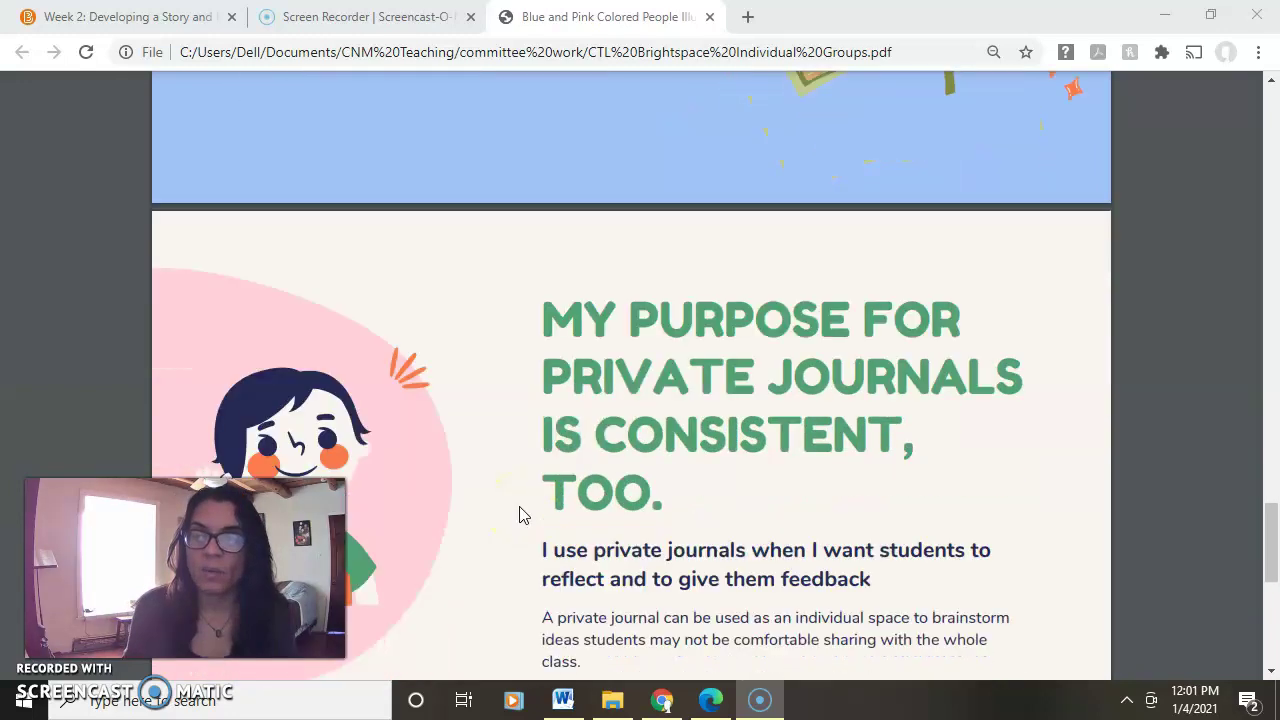
{"action": "scroll", "coordinate": [519, 515], "scroll_direction": "down", "scroll_amount": 1}
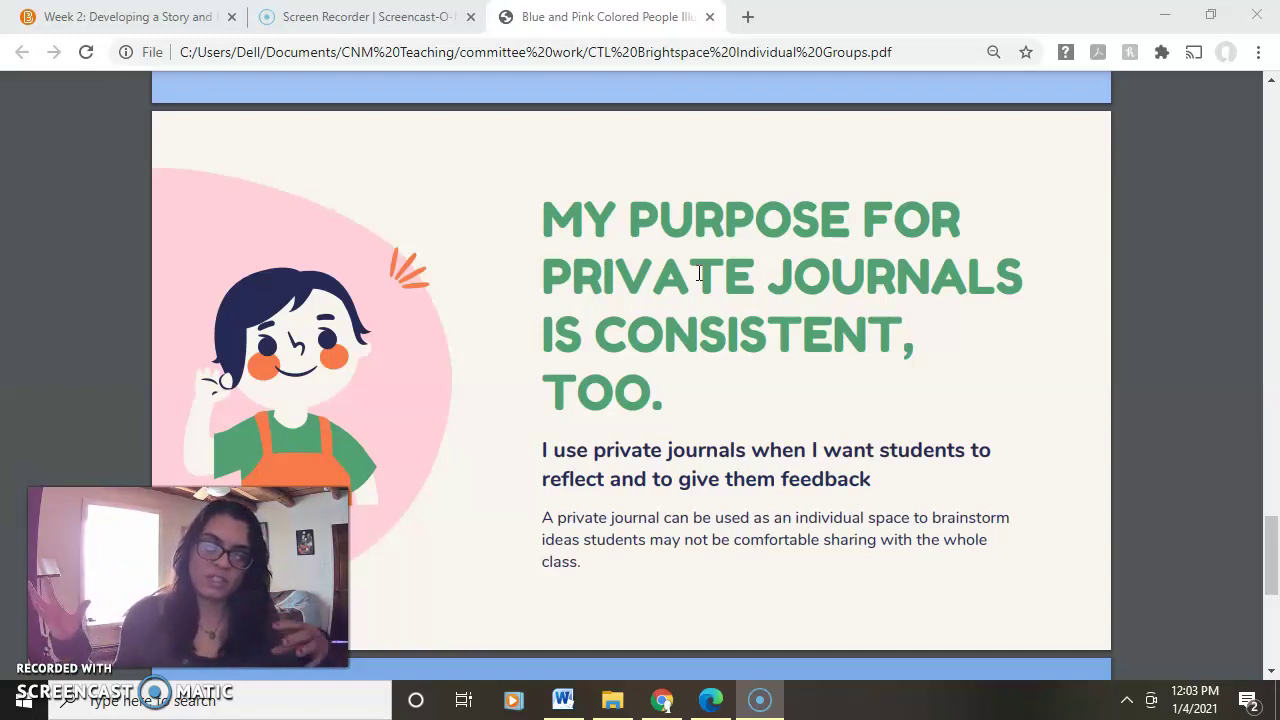
{"action": "scroll", "coordinate": [770, 350], "scroll_direction": "down", "scroll_amount": 4}
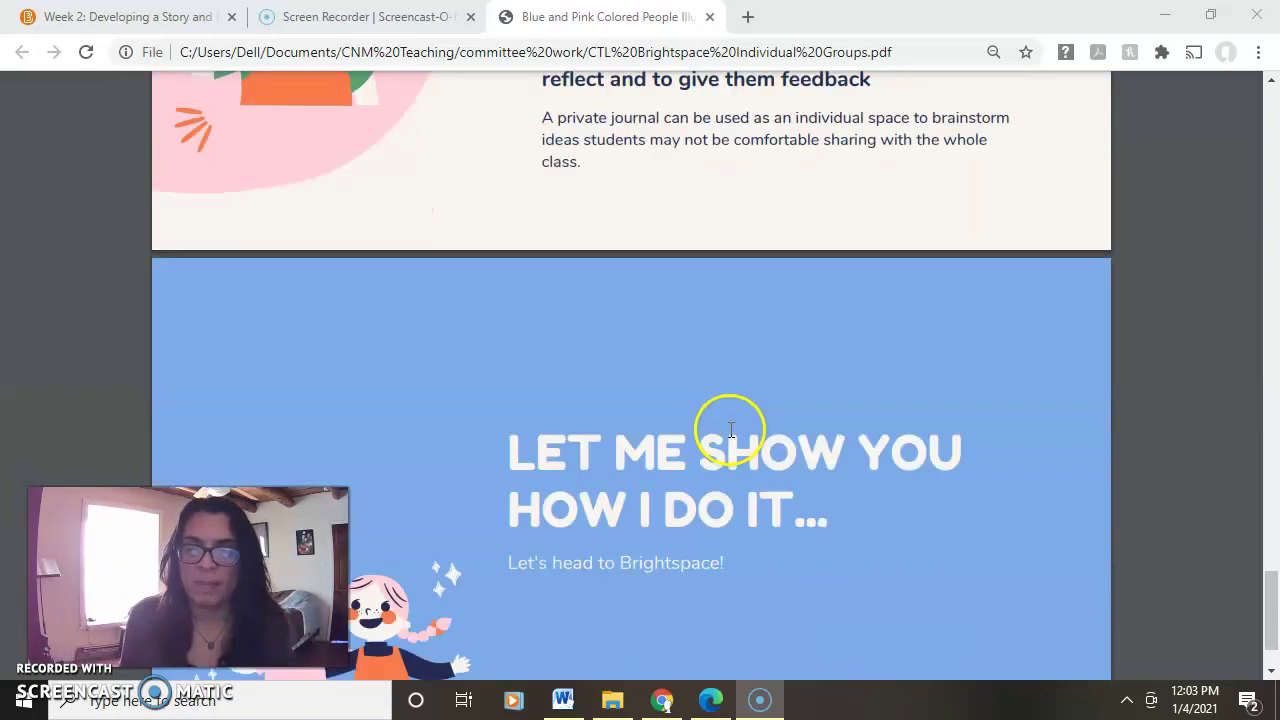
{"action": "scroll", "coordinate": [731, 430], "scroll_direction": "down", "scroll_amount": 1}
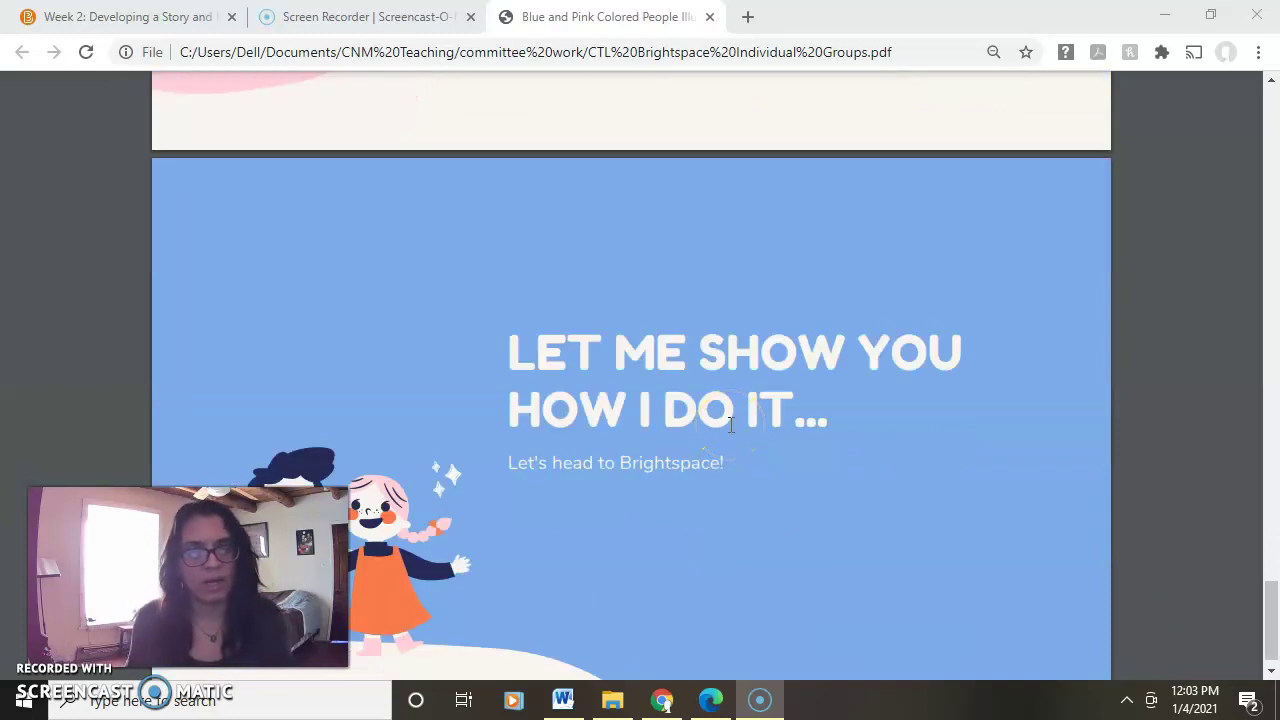
{"action": "left_click", "coordinate": [537, 350]}
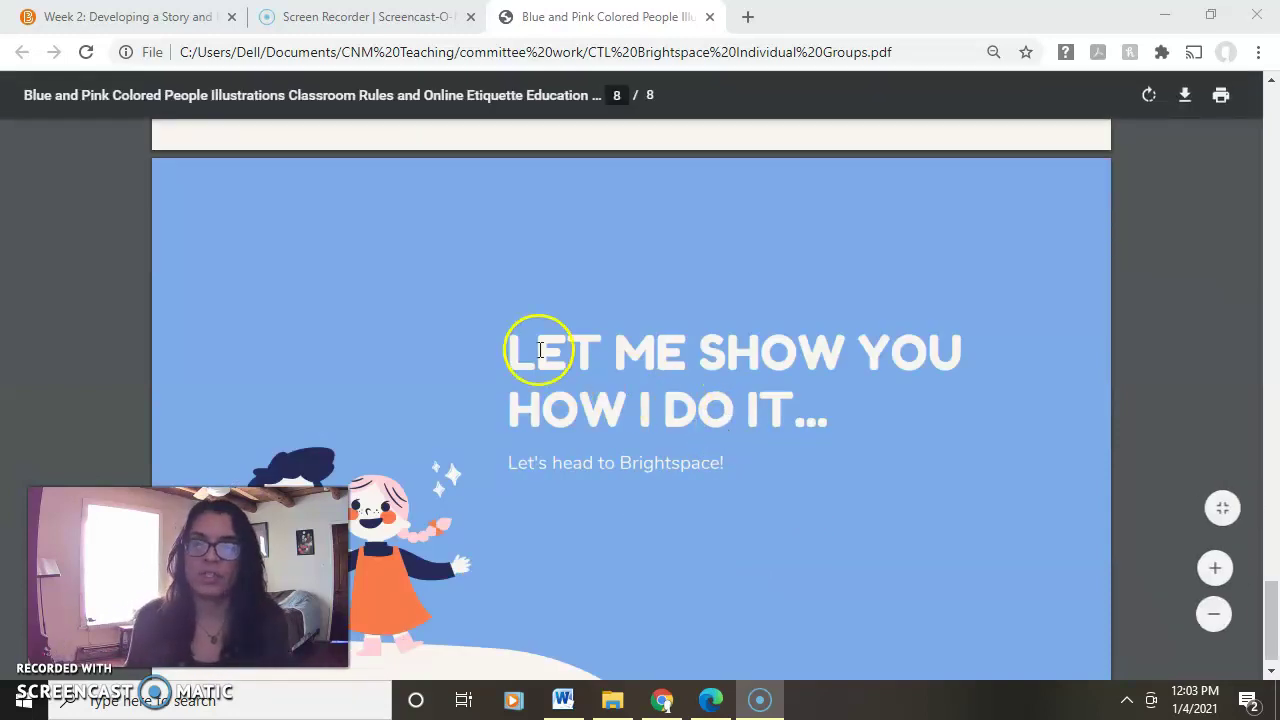
Return to the Composition I course and open the 'Week 2: Developing a Story and MLA Practice' module.
{"action": "left_click", "coordinate": [119, 14]}
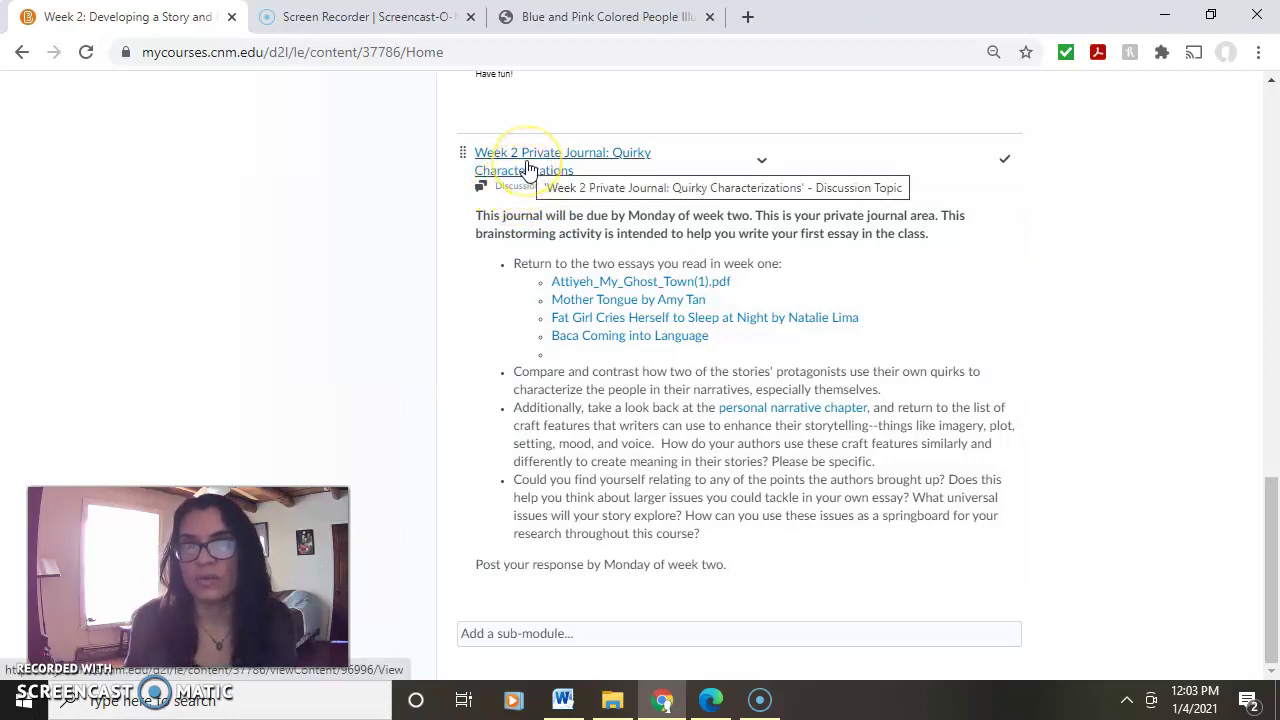
{"action": "scroll", "coordinate": [688, 213], "scroll_direction": "up", "scroll_amount": 5}
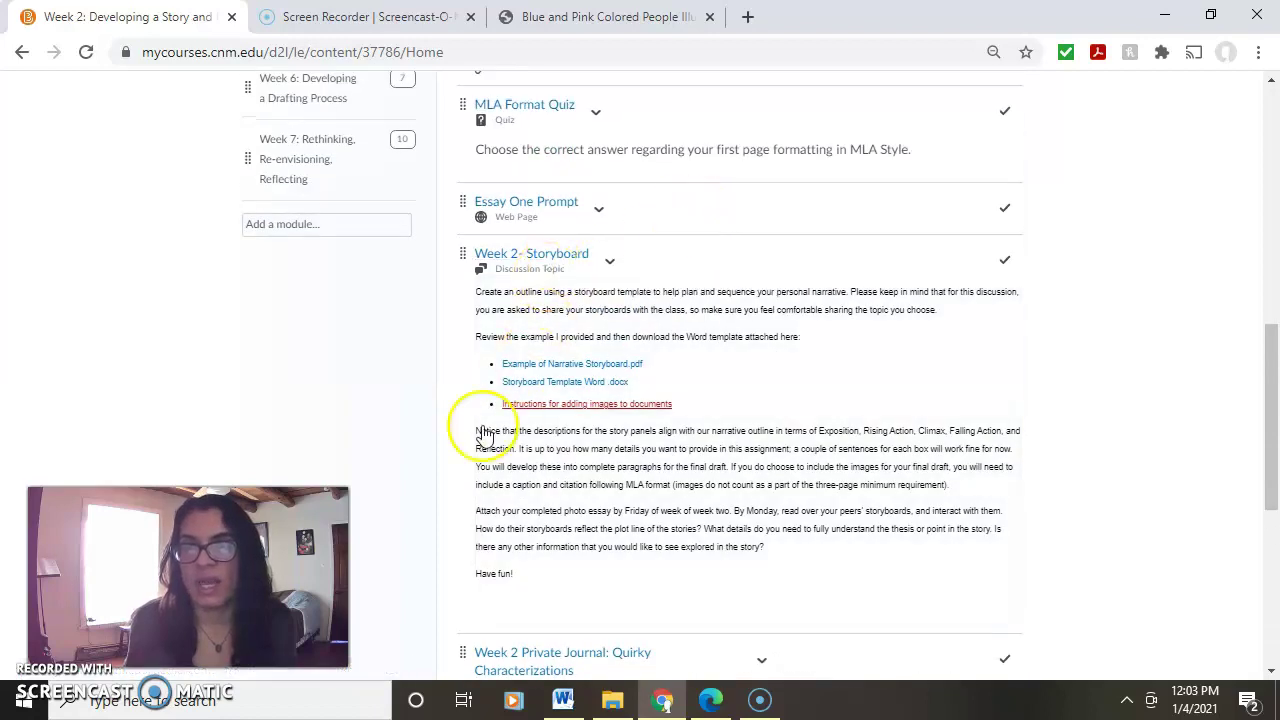
{"action": "scroll", "coordinate": [470, 425], "scroll_direction": "down", "scroll_amount": 1}
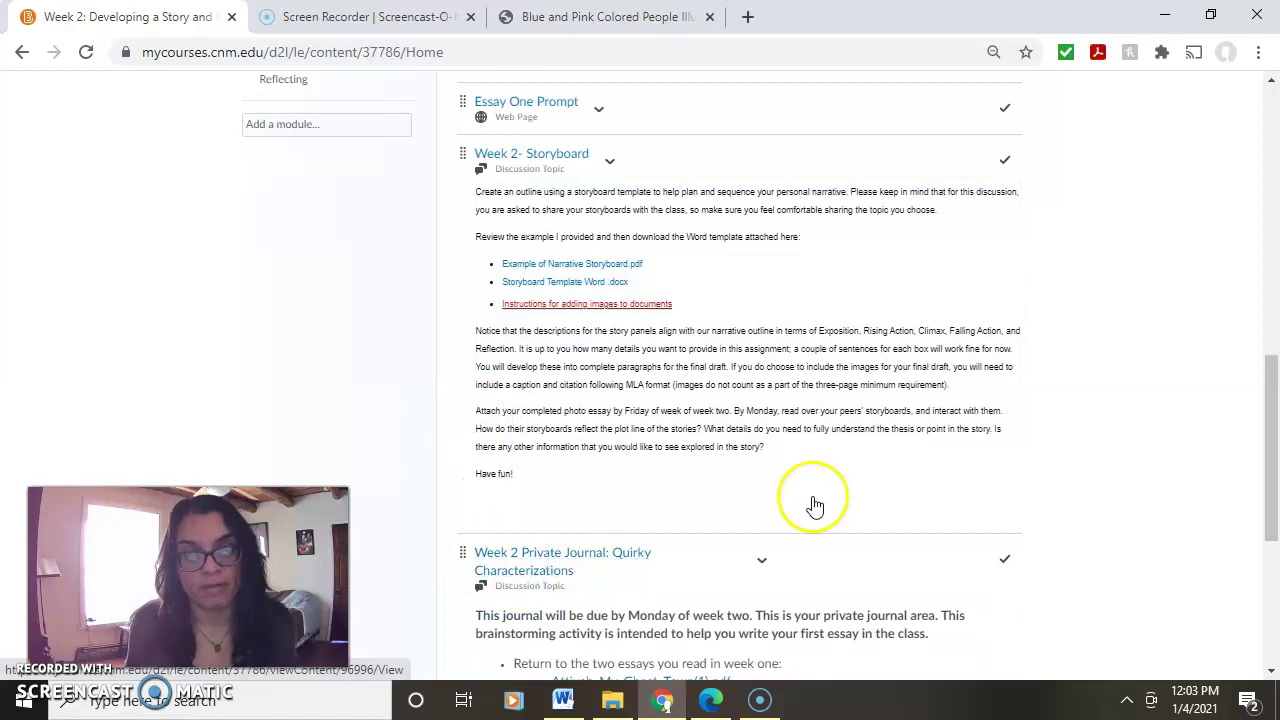
{"action": "scroll", "coordinate": [780, 491], "scroll_direction": "down", "scroll_amount": 2}
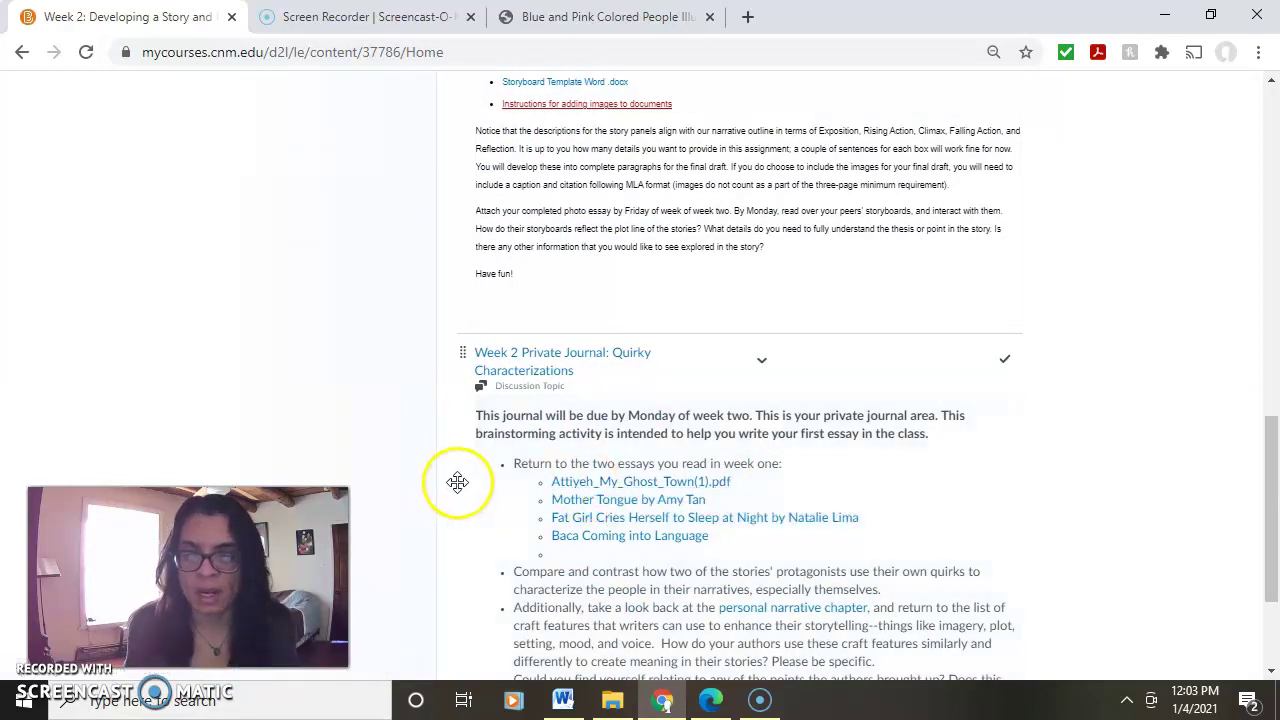
{"action": "scroll", "coordinate": [456, 482], "scroll_direction": "down", "scroll_amount": 1}
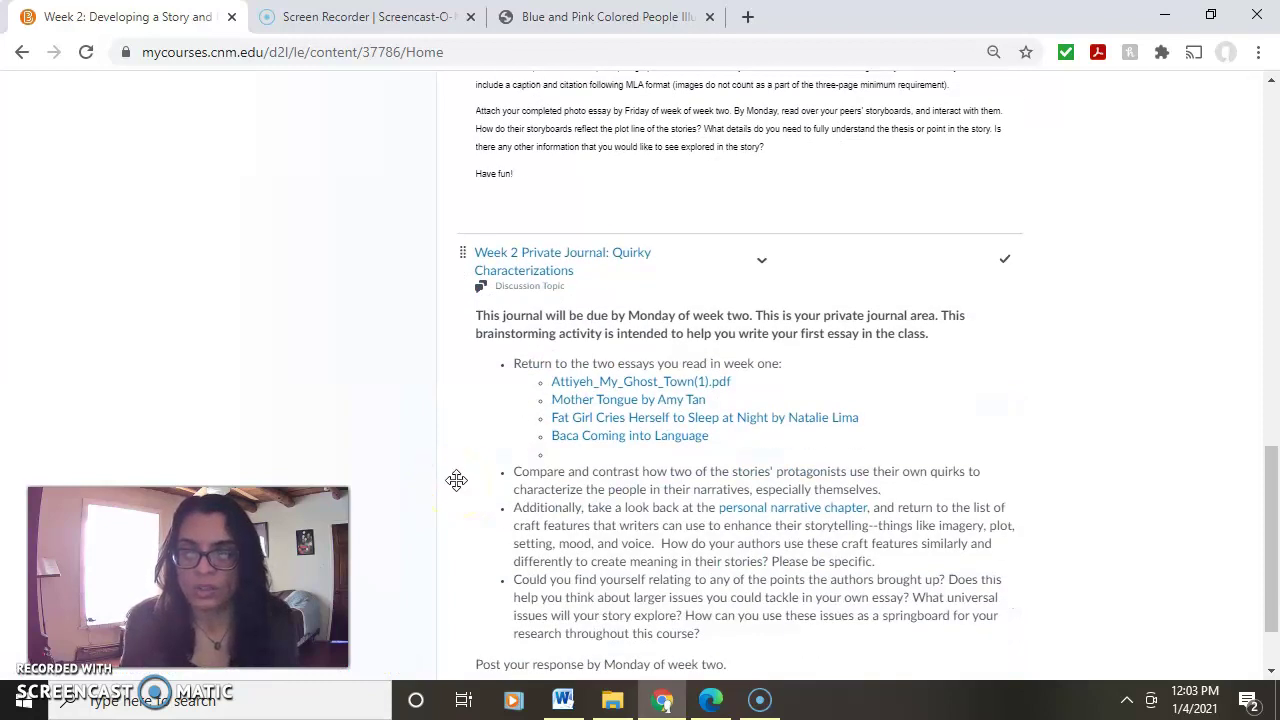
{"action": "left_click_drag", "start_coordinate": [1273, 466], "coordinate": [1275, 395]}
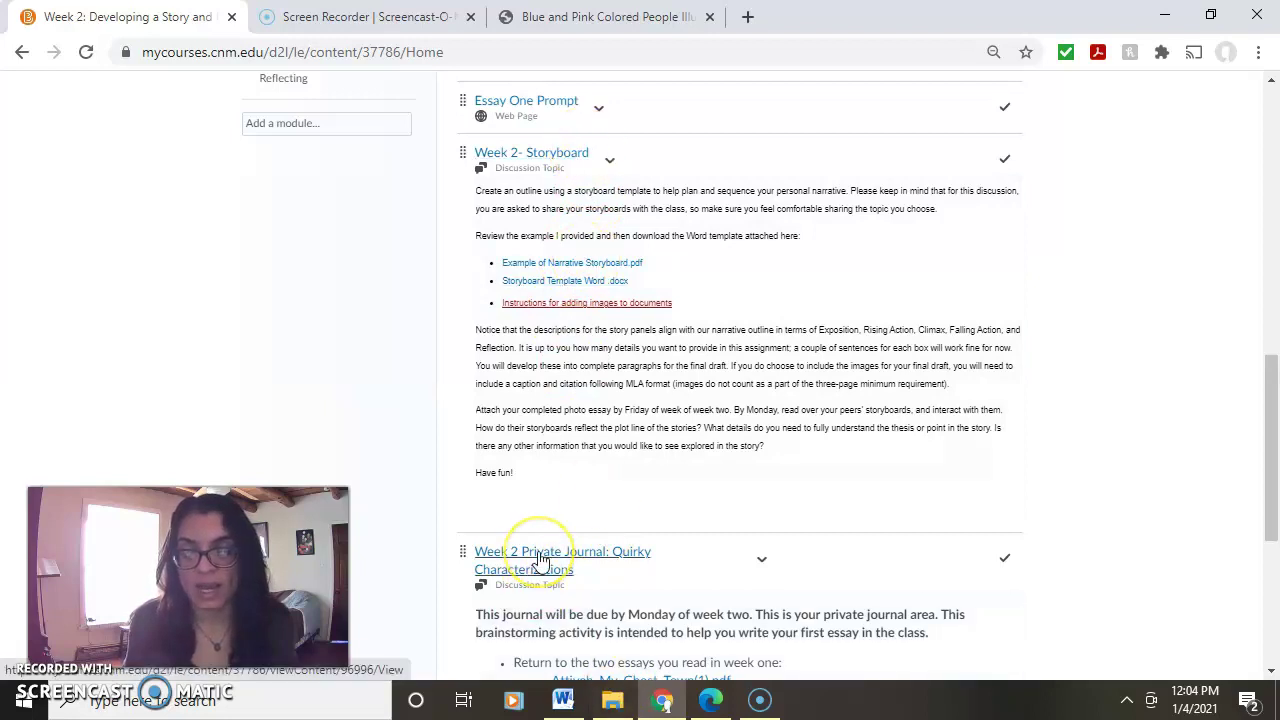
{"action": "left_click", "coordinate": [545, 158]}
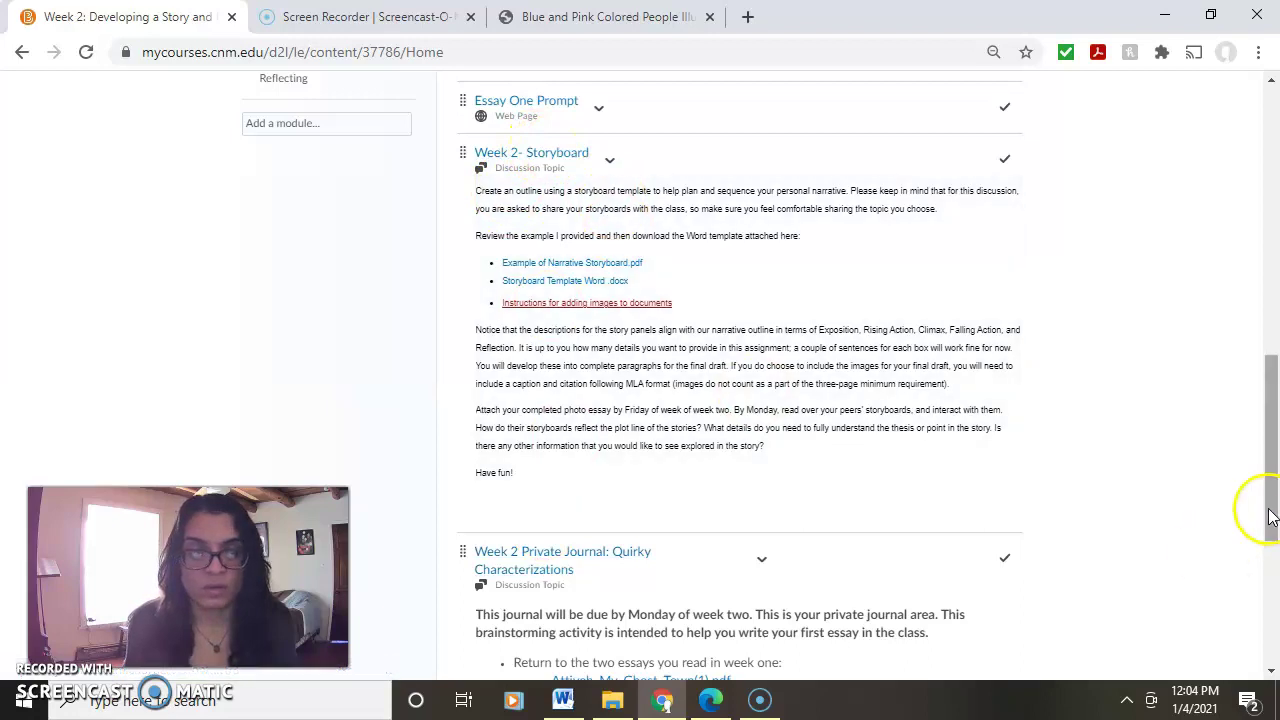
{"action": "left_click_drag", "start_coordinate": [1274, 517], "coordinate": [1277, 214]}
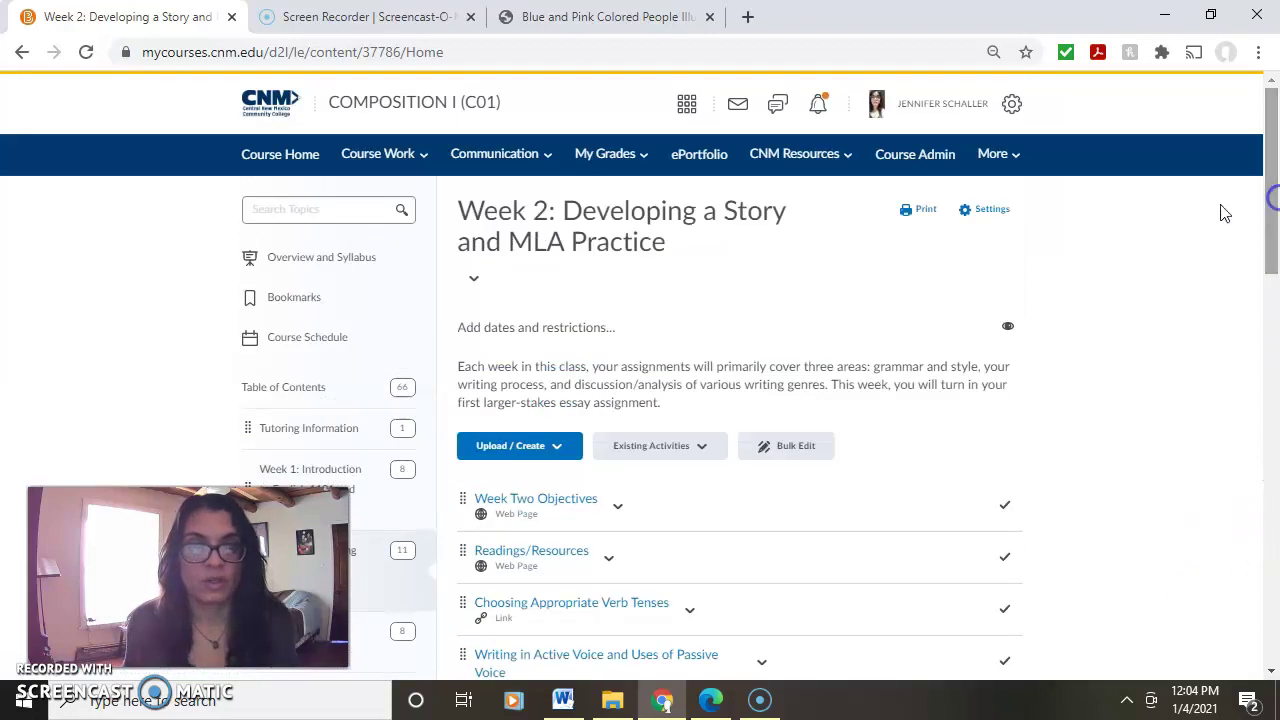
Open the course's Discussions list from Course Admin under Communication.
{"action": "left_click", "coordinate": [938, 160]}
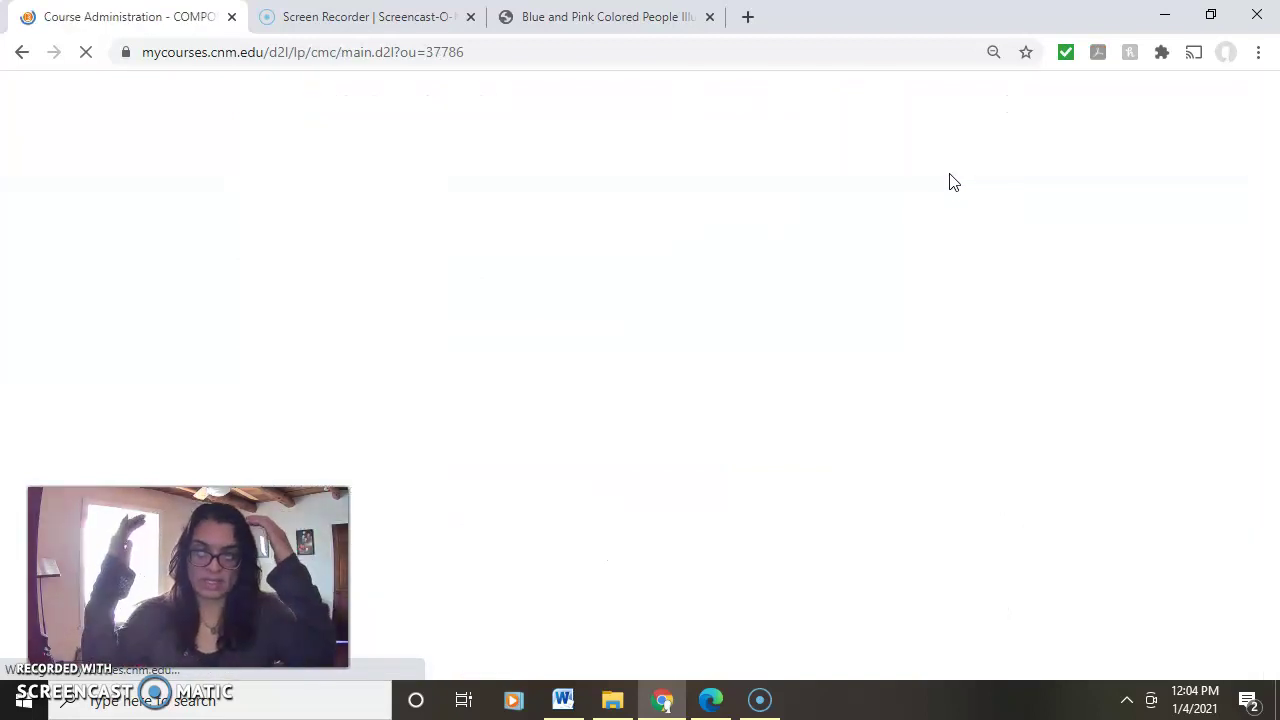
{"action": "left_click", "coordinate": [945, 191]}
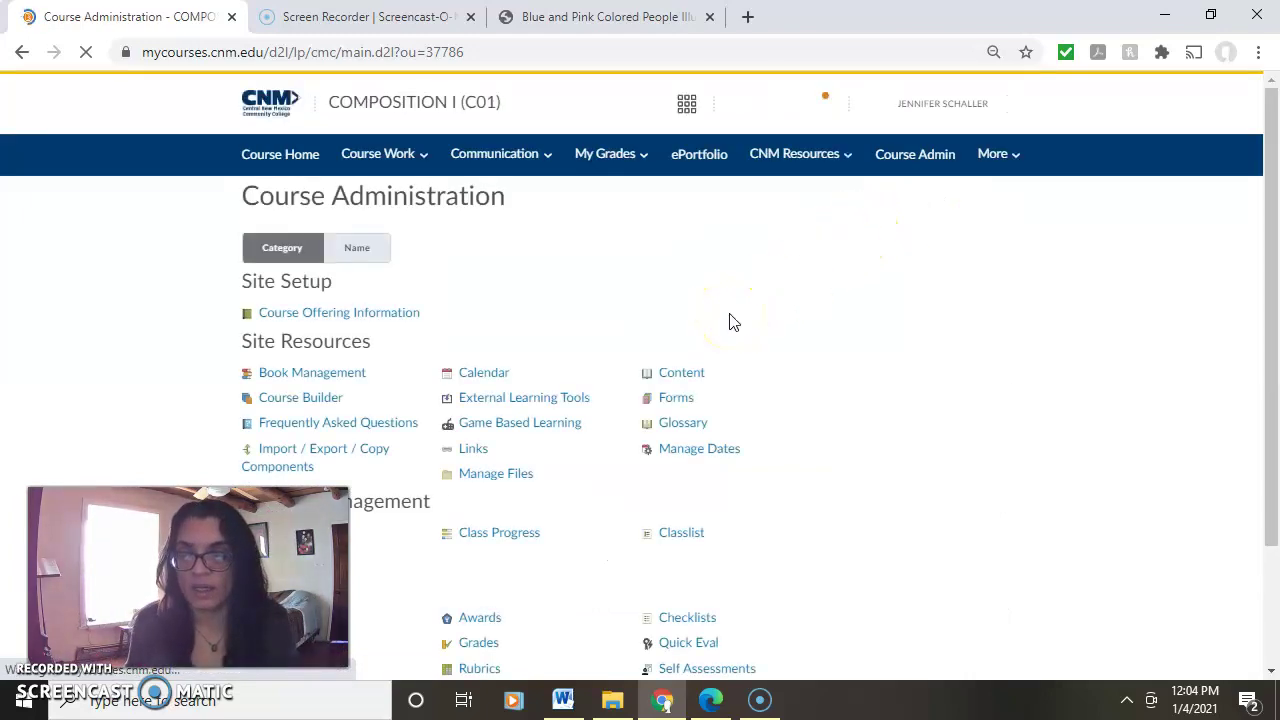
{"action": "scroll", "coordinate": [592, 398], "scroll_direction": "down", "scroll_amount": 2}
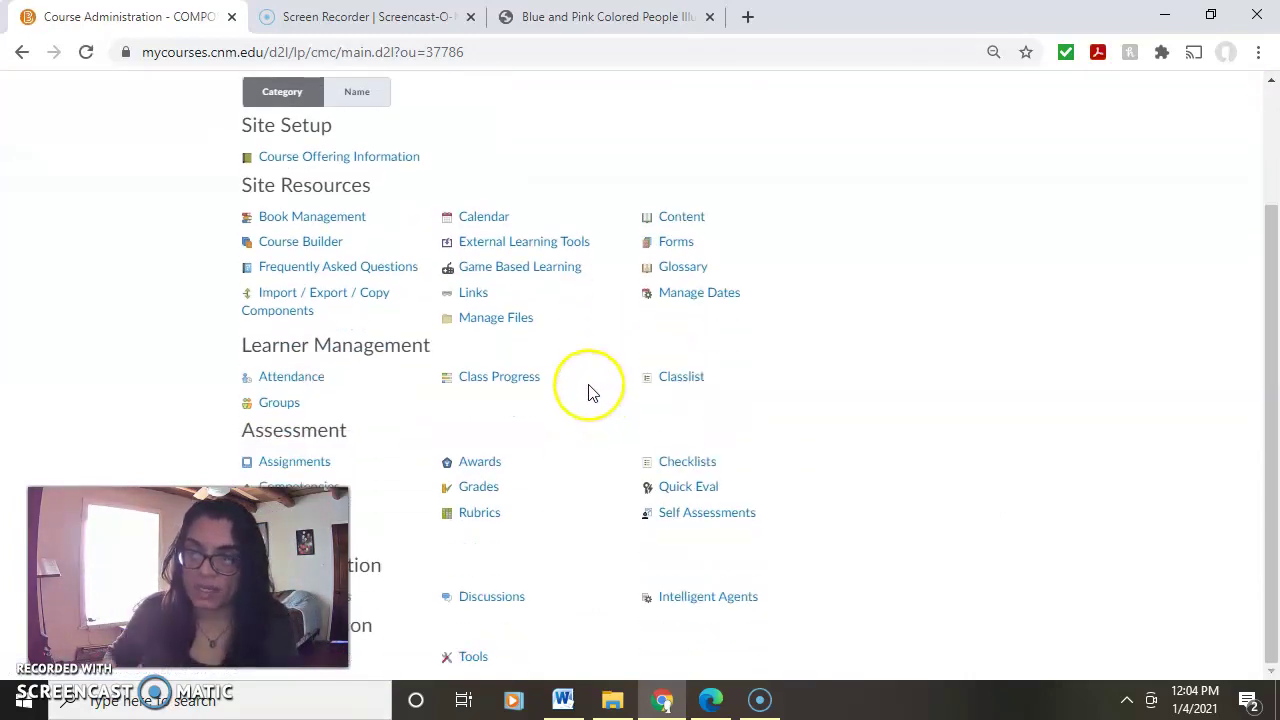
{"action": "left_click_drag", "start_coordinate": [300, 580], "coordinate": [1230, 555]}
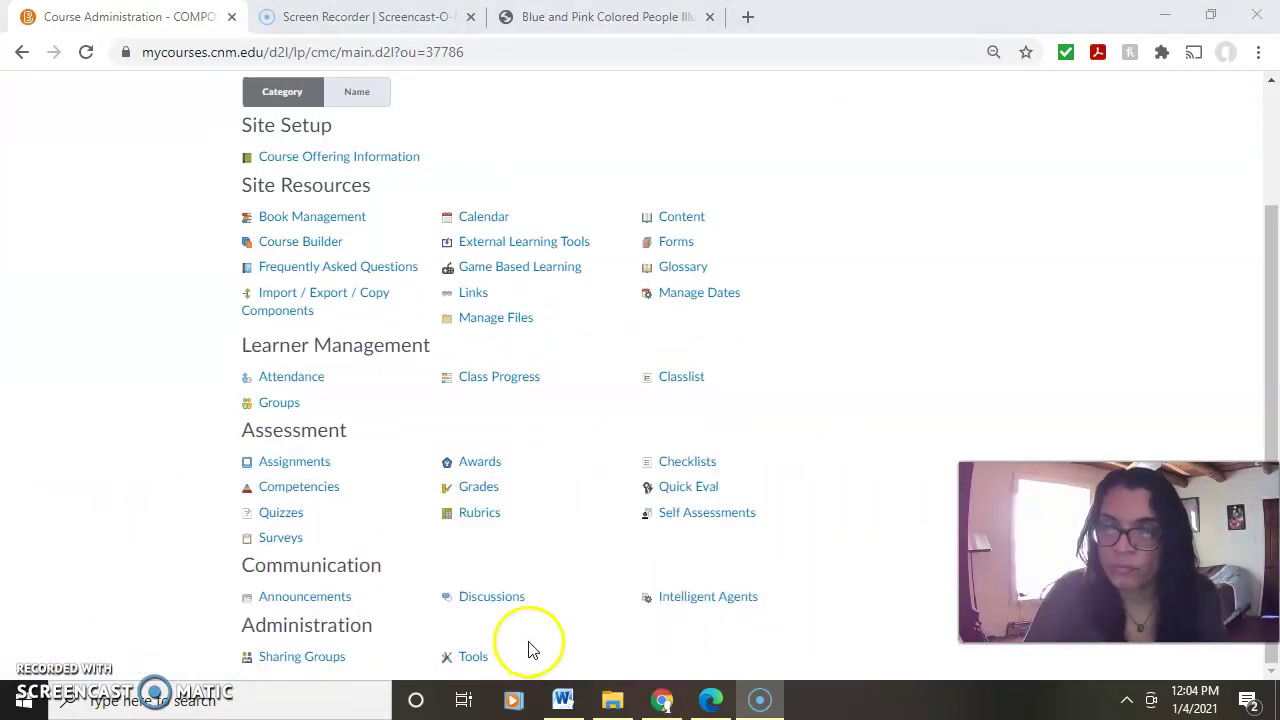
{"action": "left_click", "coordinate": [492, 600]}
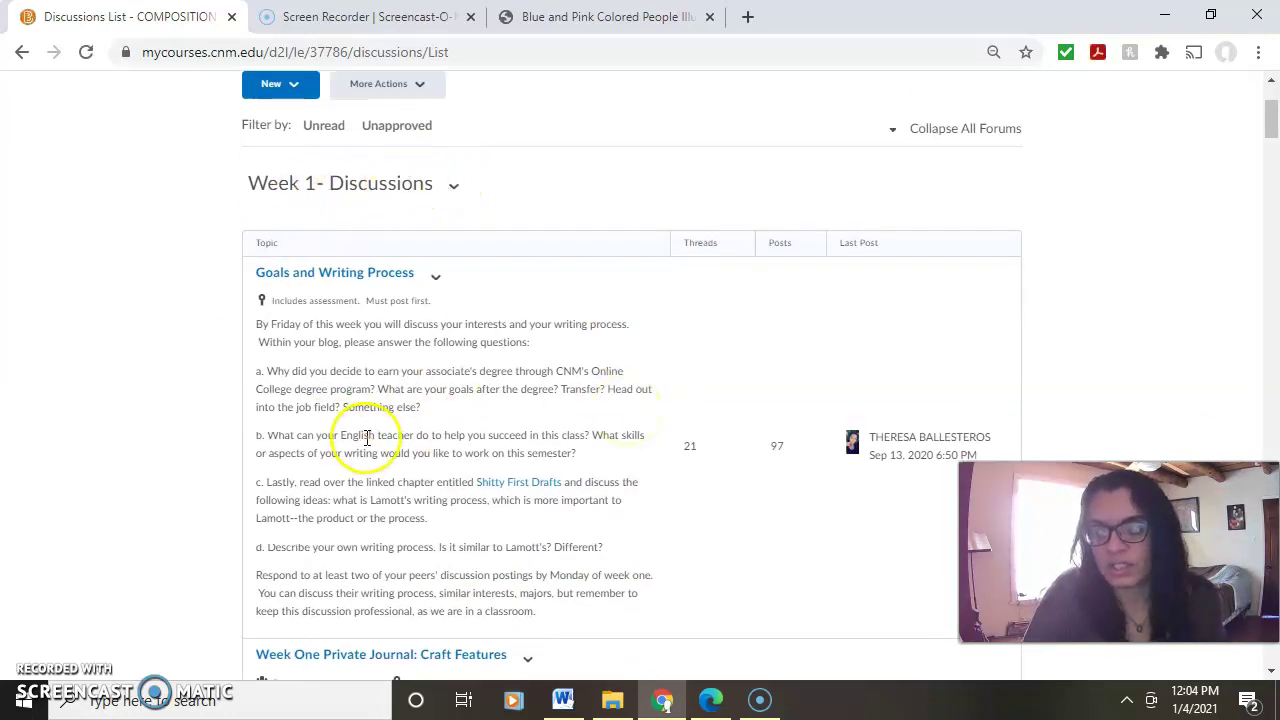
{"action": "scroll", "coordinate": [366, 437], "scroll_direction": "down", "scroll_amount": 2}
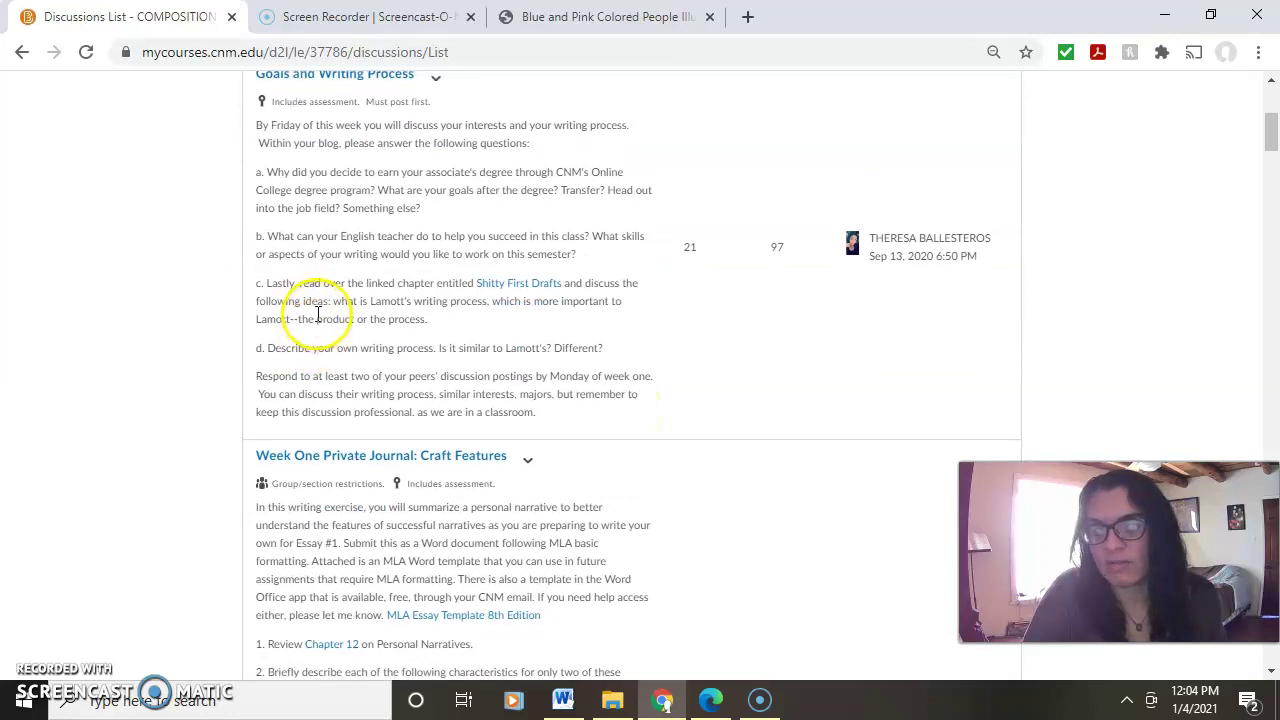
Review the Week 1 and Week 2 forums, including the Storyboard and private journal topics.
{"action": "scroll", "coordinate": [318, 320], "scroll_direction": "up", "scroll_amount": 1}
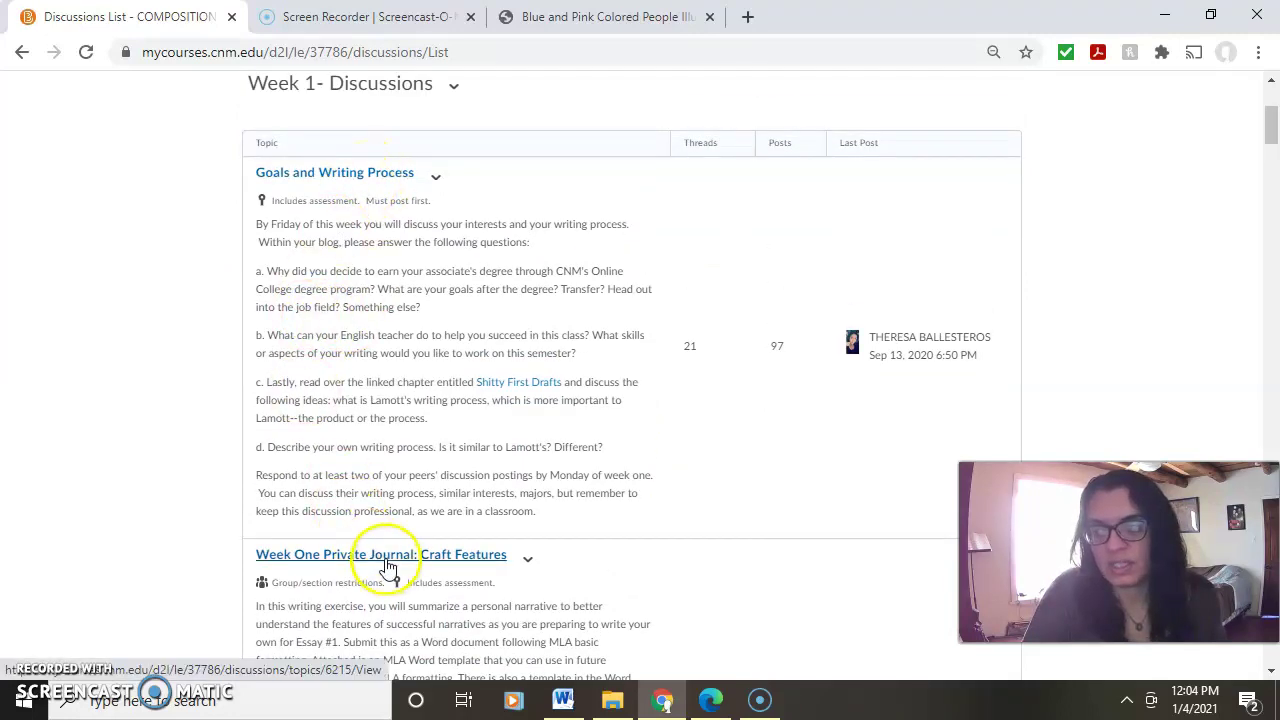
{"action": "scroll", "coordinate": [383, 557], "scroll_direction": "down", "scroll_amount": 1}
{"action": "scroll", "coordinate": [383, 557], "scroll_direction": "down", "scroll_amount": 5}
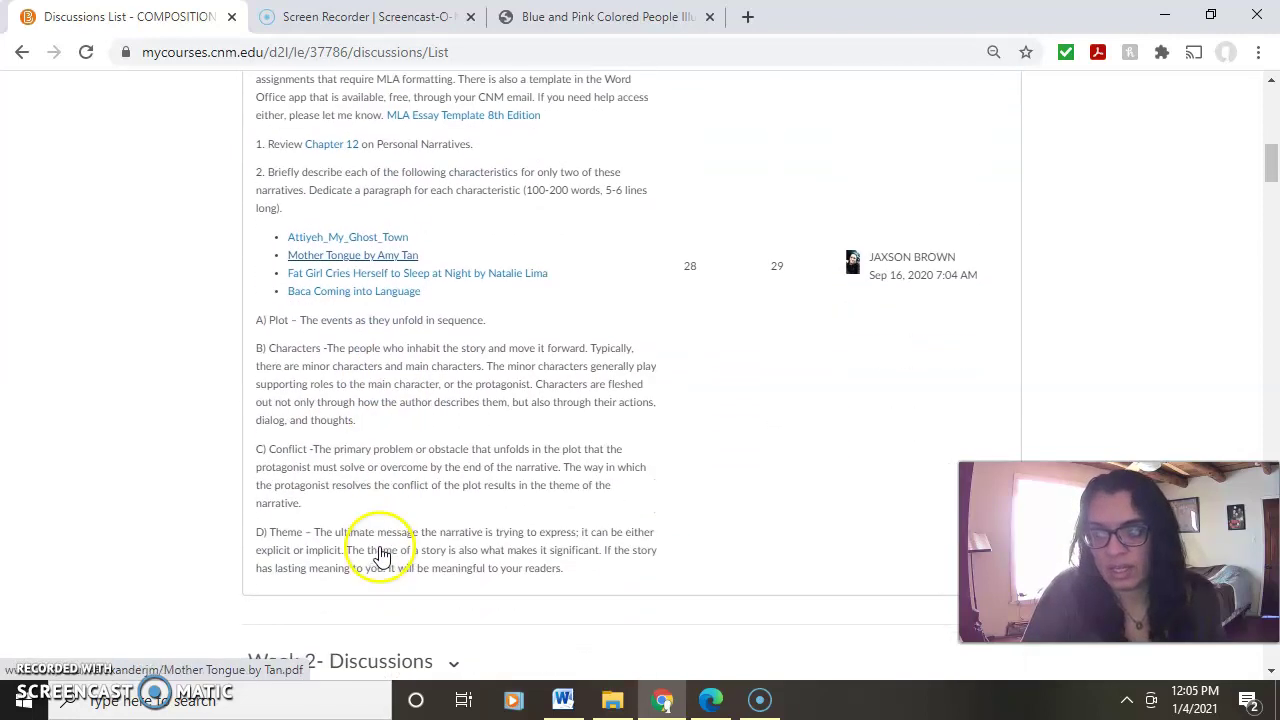
{"action": "scroll", "coordinate": [381, 548], "scroll_direction": "down", "scroll_amount": 1}
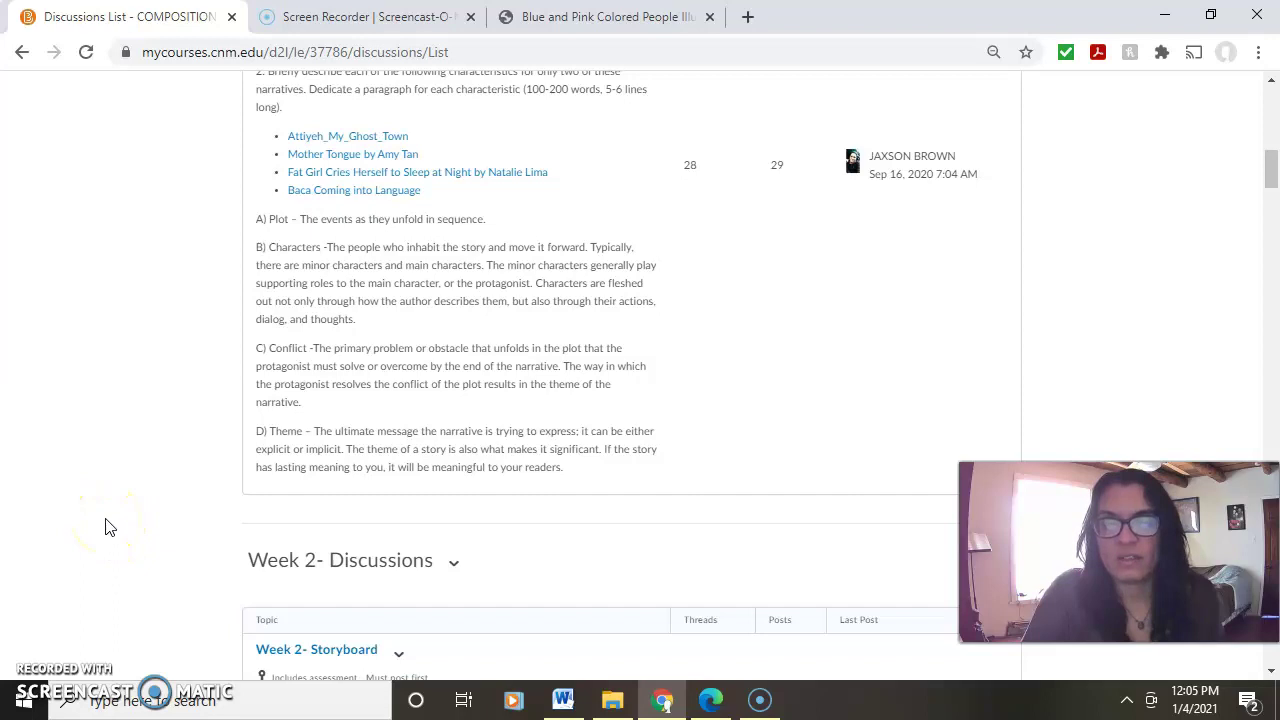
{"action": "scroll", "coordinate": [88, 525], "scroll_direction": "down", "scroll_amount": 3}
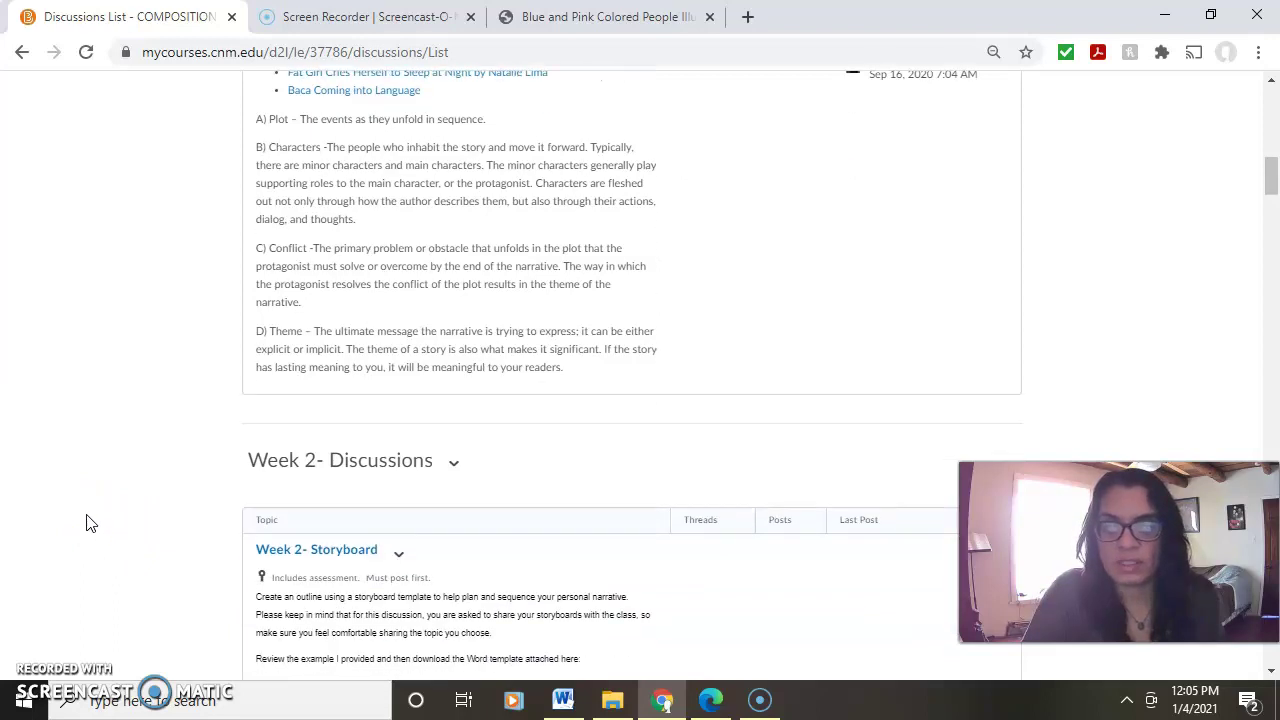
{"action": "scroll", "coordinate": [88, 522], "scroll_direction": "down", "scroll_amount": 3}
{"action": "scroll", "coordinate": [83, 518], "scroll_direction": "up", "scroll_amount": 1}
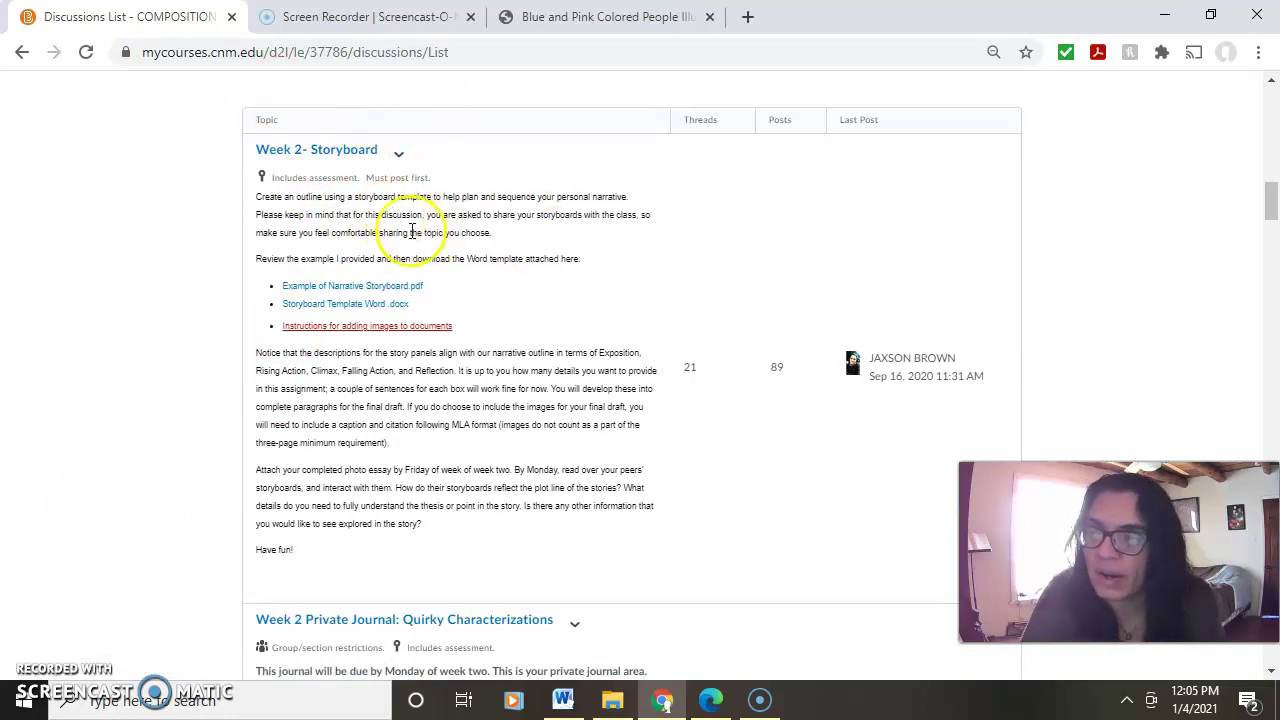
{"action": "scroll", "coordinate": [158, 368], "scroll_direction": "down", "scroll_amount": 4}
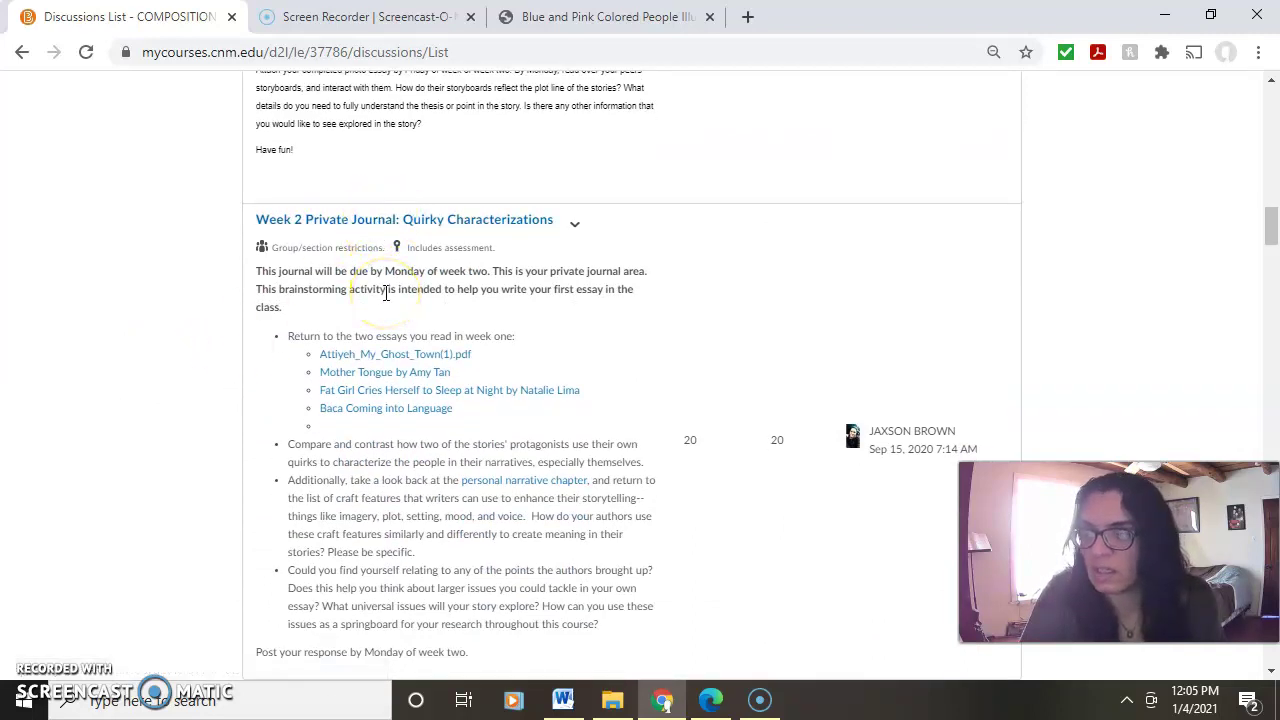
{"action": "scroll", "coordinate": [294, 272], "scroll_direction": "up", "scroll_amount": 3}
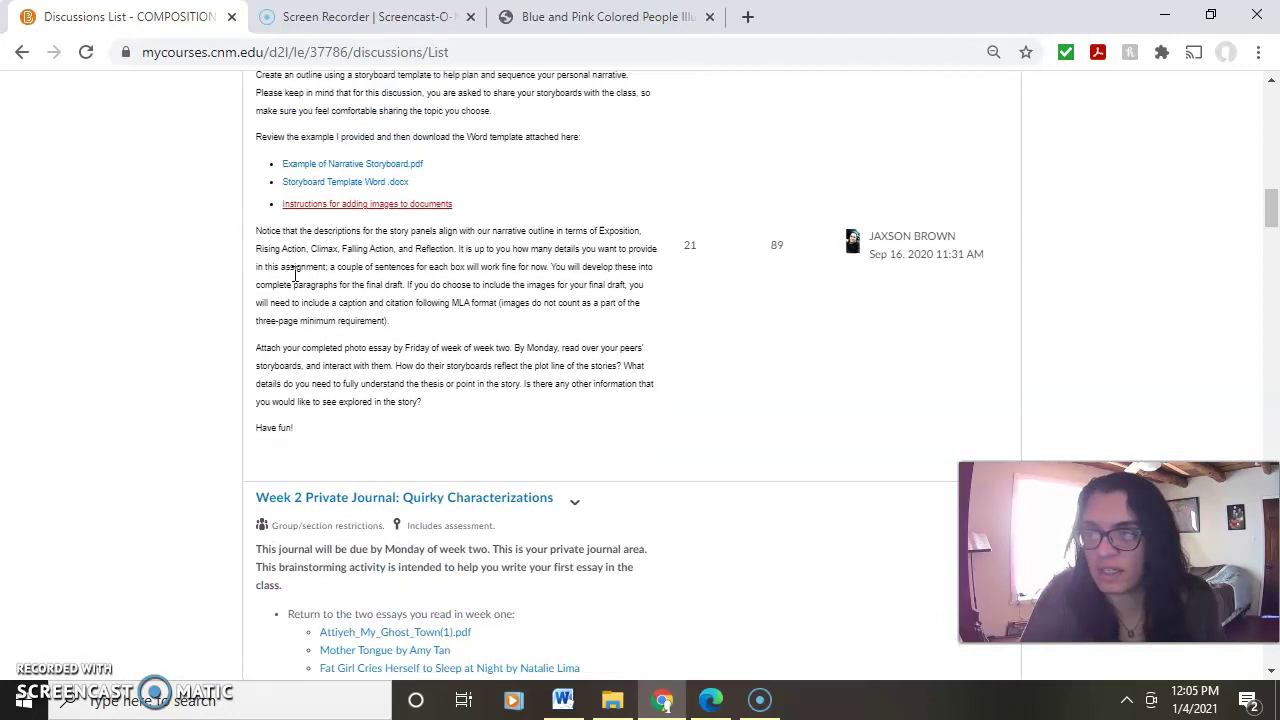
{"action": "scroll", "coordinate": [305, 258], "scroll_direction": "up", "scroll_amount": 1}
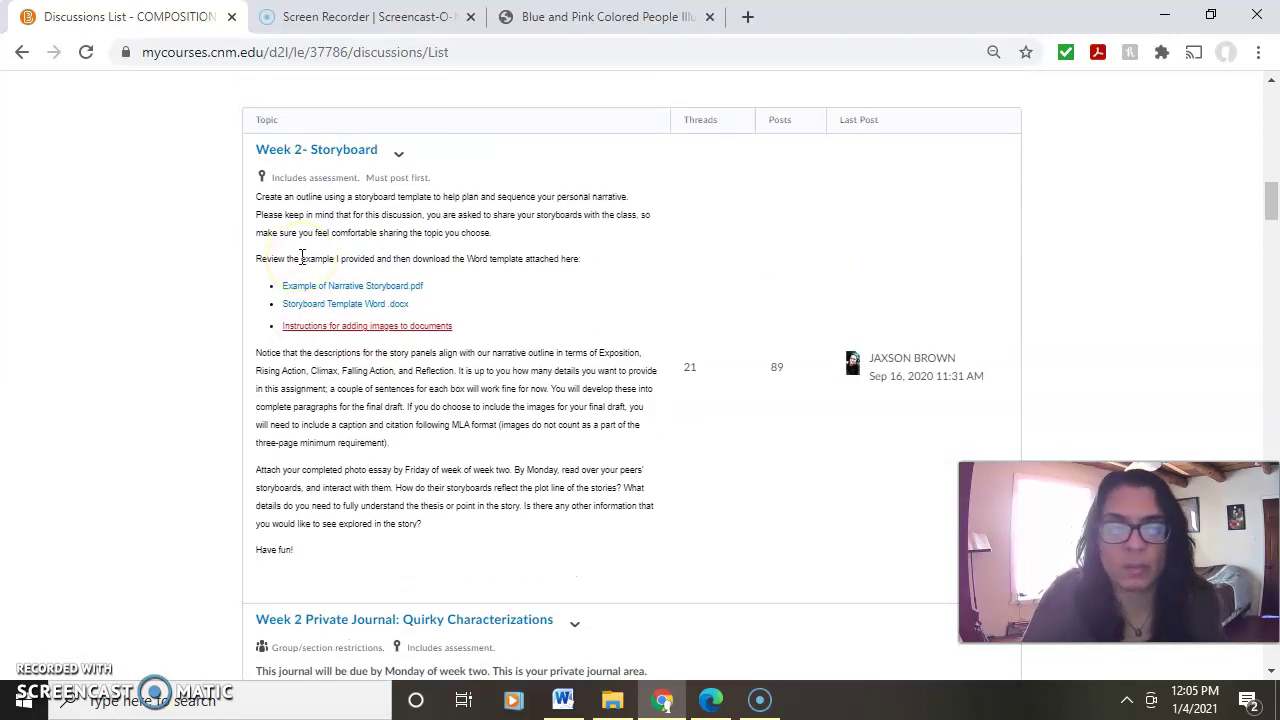
{"action": "scroll", "coordinate": [400, 545], "scroll_direction": "down", "scroll_amount": 1}
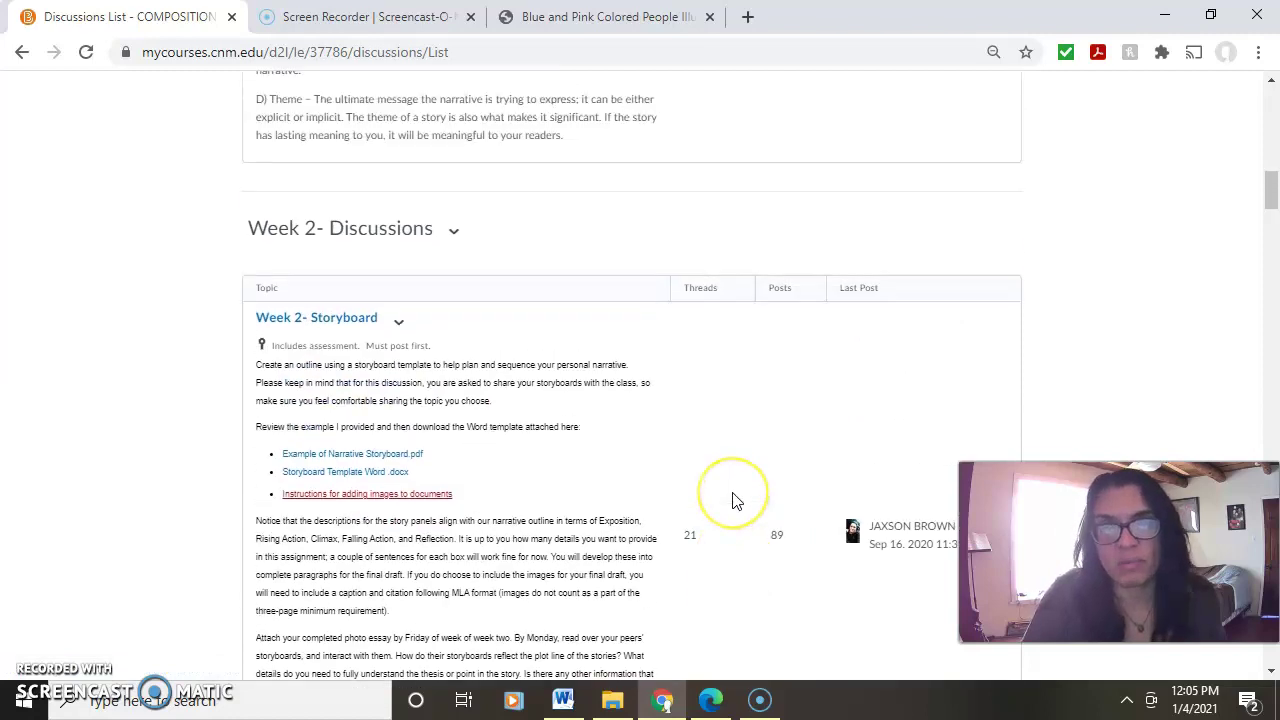
{"action": "scroll", "coordinate": [735, 500], "scroll_direction": "up", "scroll_amount": 15}
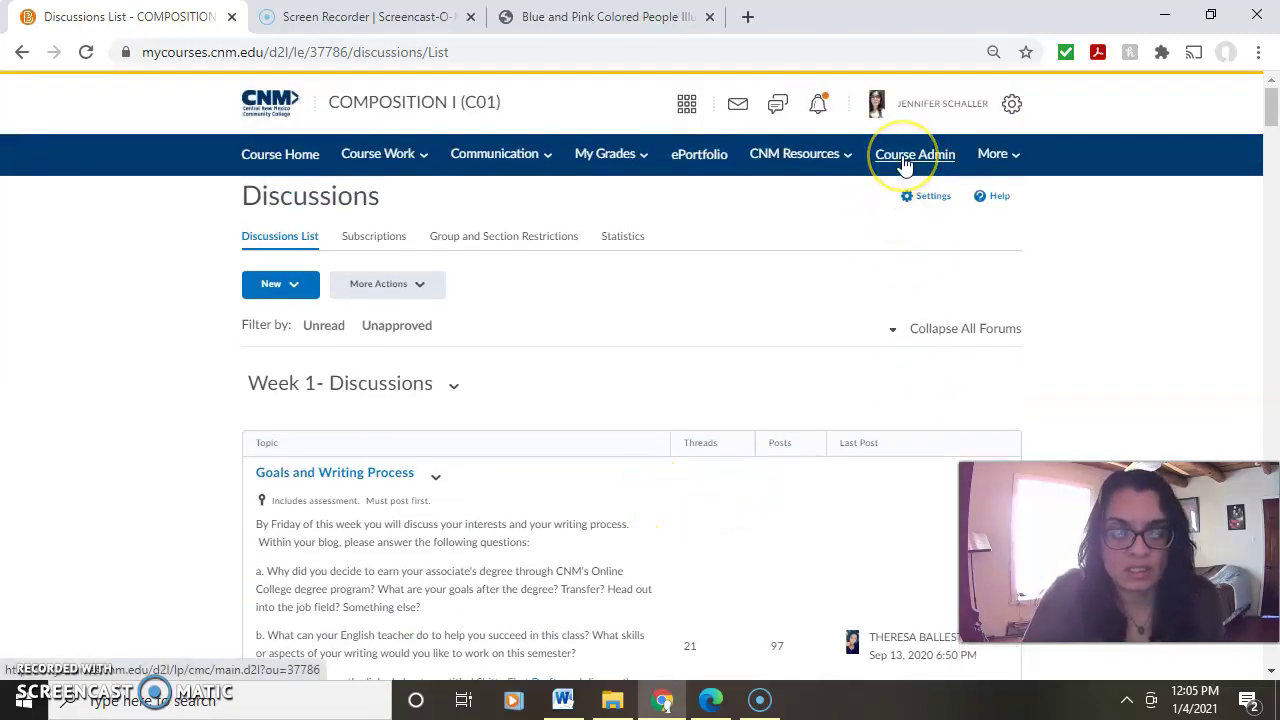
{"action": "left_click", "coordinate": [905, 163]}
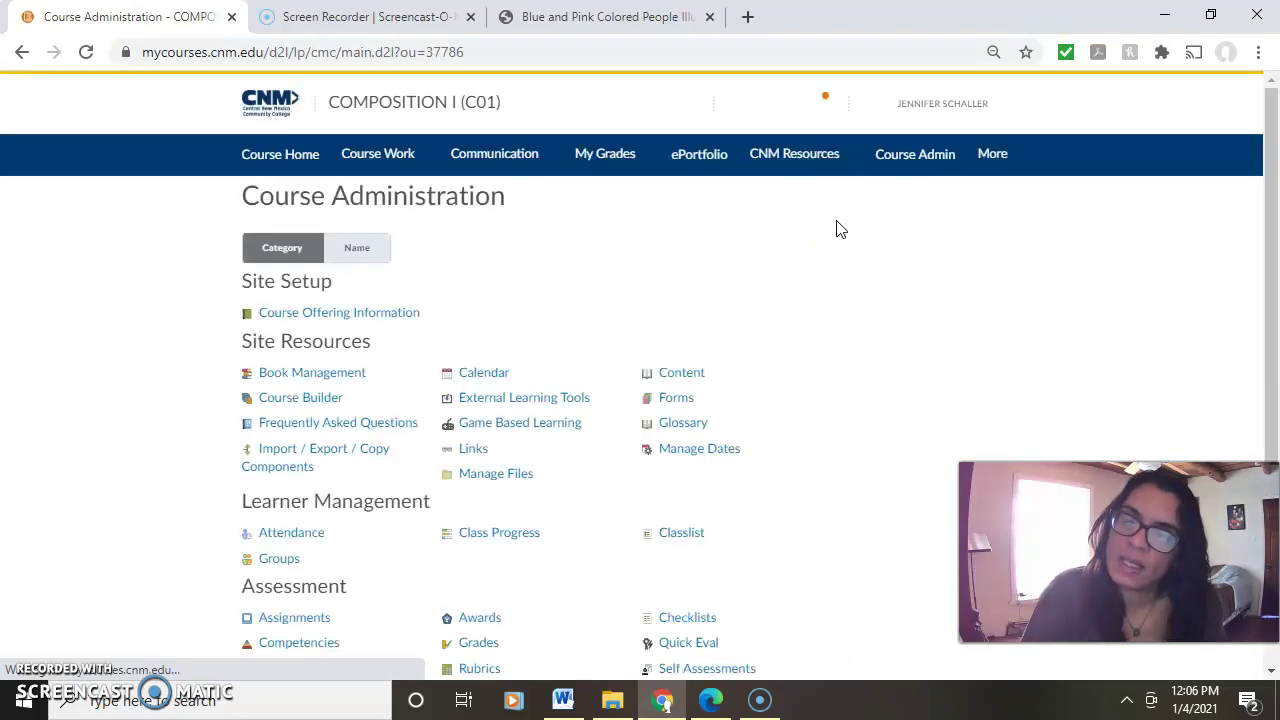
{"action": "scroll", "coordinate": [370, 490], "scroll_direction": "down", "scroll_amount": 1}
{"action": "scroll", "coordinate": [370, 488], "scroll_direction": "down", "scroll_amount": 1}
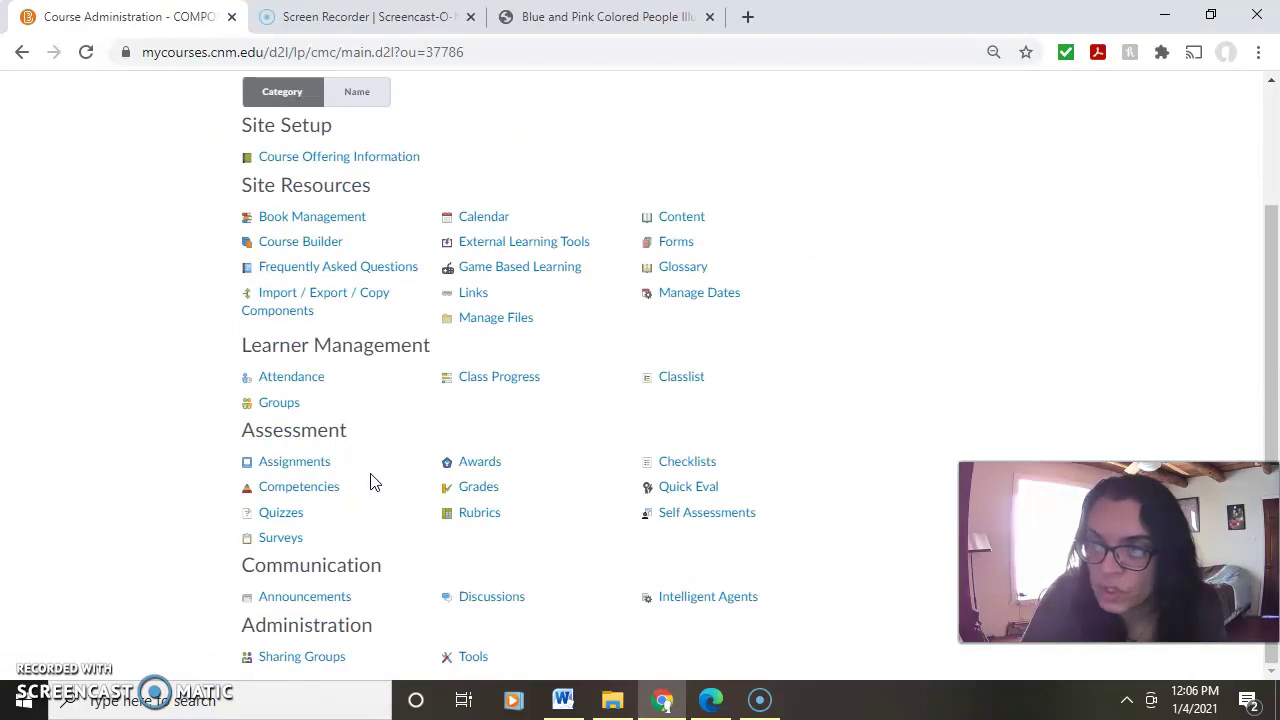
{"action": "left_click", "coordinate": [470, 497]}
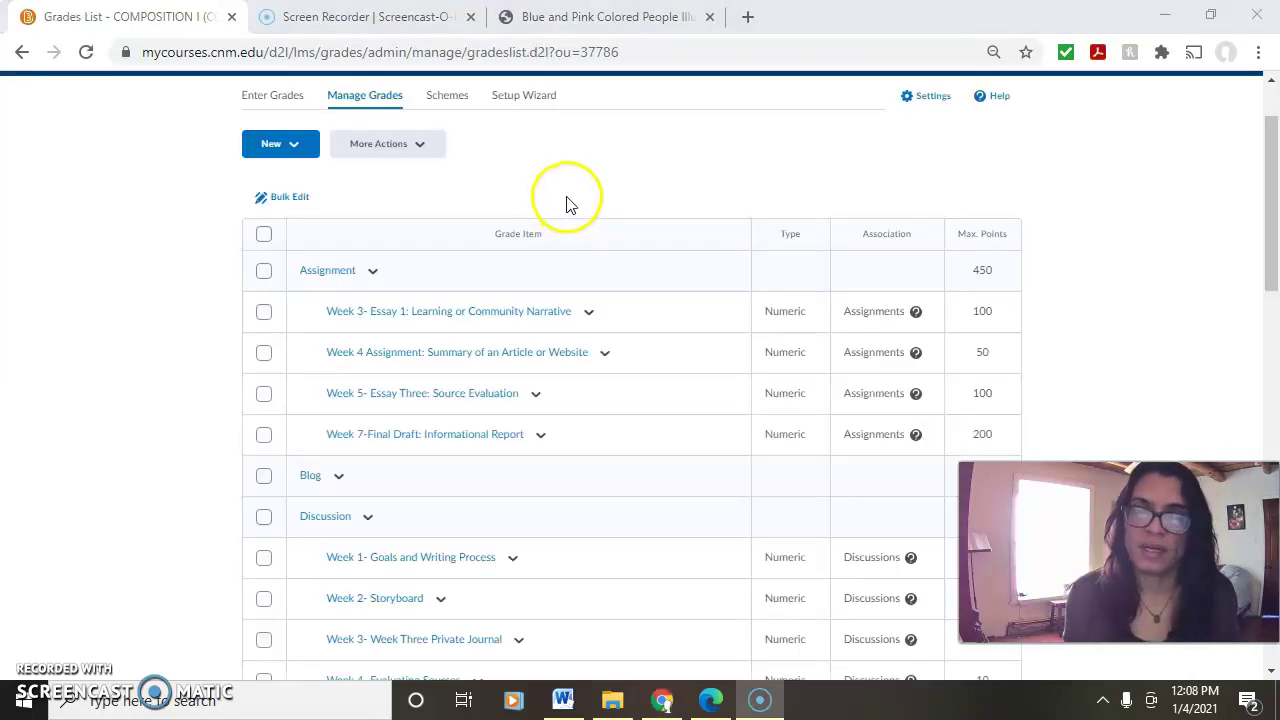
{"action": "scroll", "coordinate": [548, 190], "scroll_direction": "down", "scroll_amount": 1}
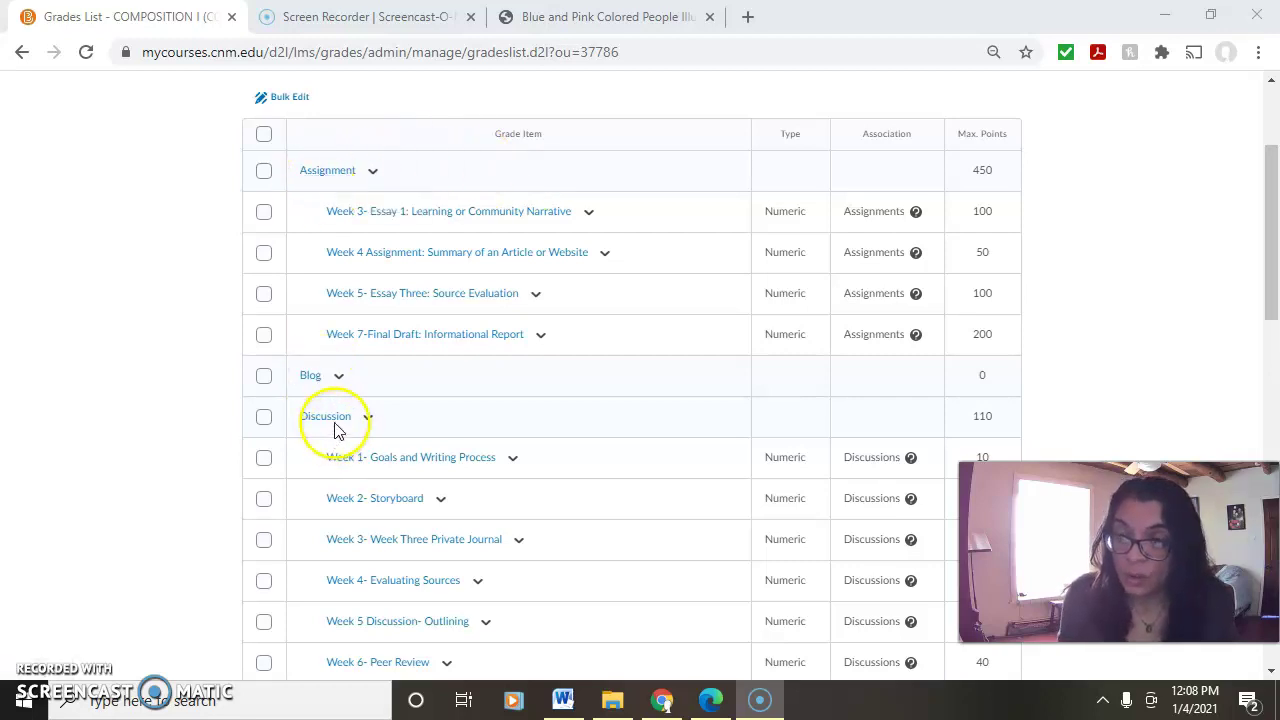
{"action": "scroll", "coordinate": [330, 430], "scroll_direction": "down", "scroll_amount": 1}
{"action": "scroll", "coordinate": [316, 418], "scroll_direction": "down", "scroll_amount": 1}
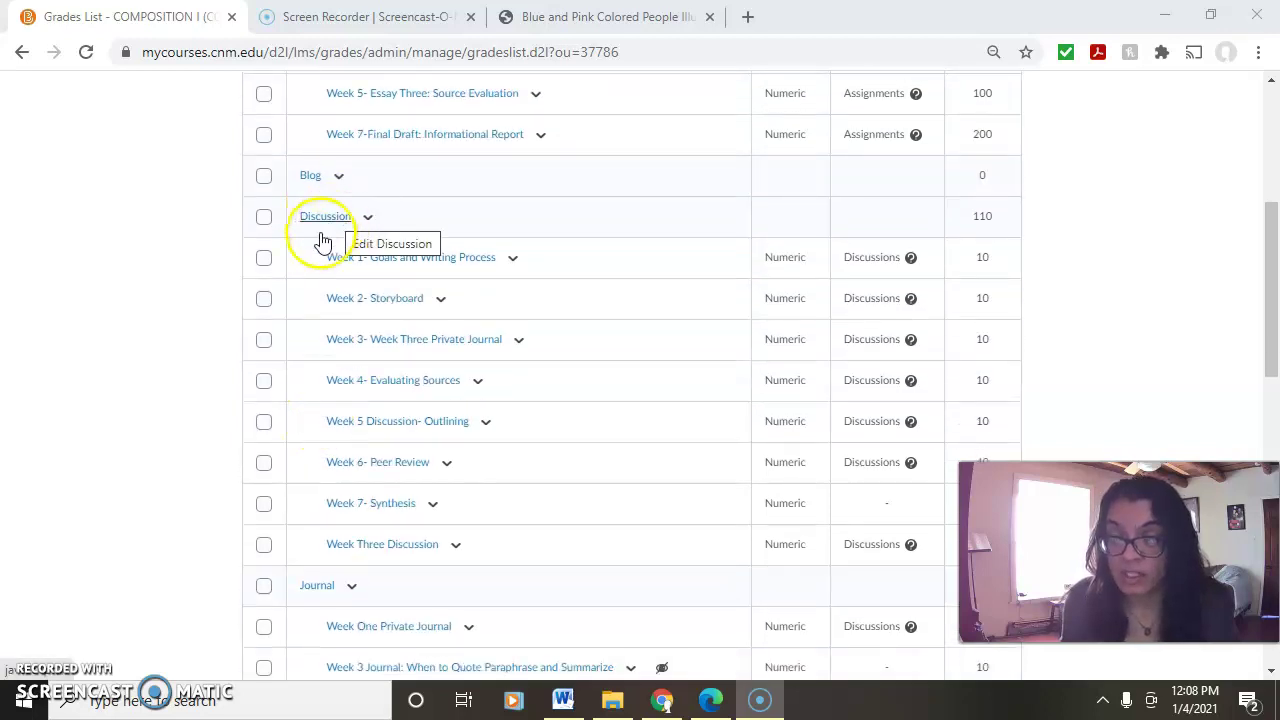
{"action": "scroll", "coordinate": [303, 335], "scroll_direction": "down", "scroll_amount": 3}
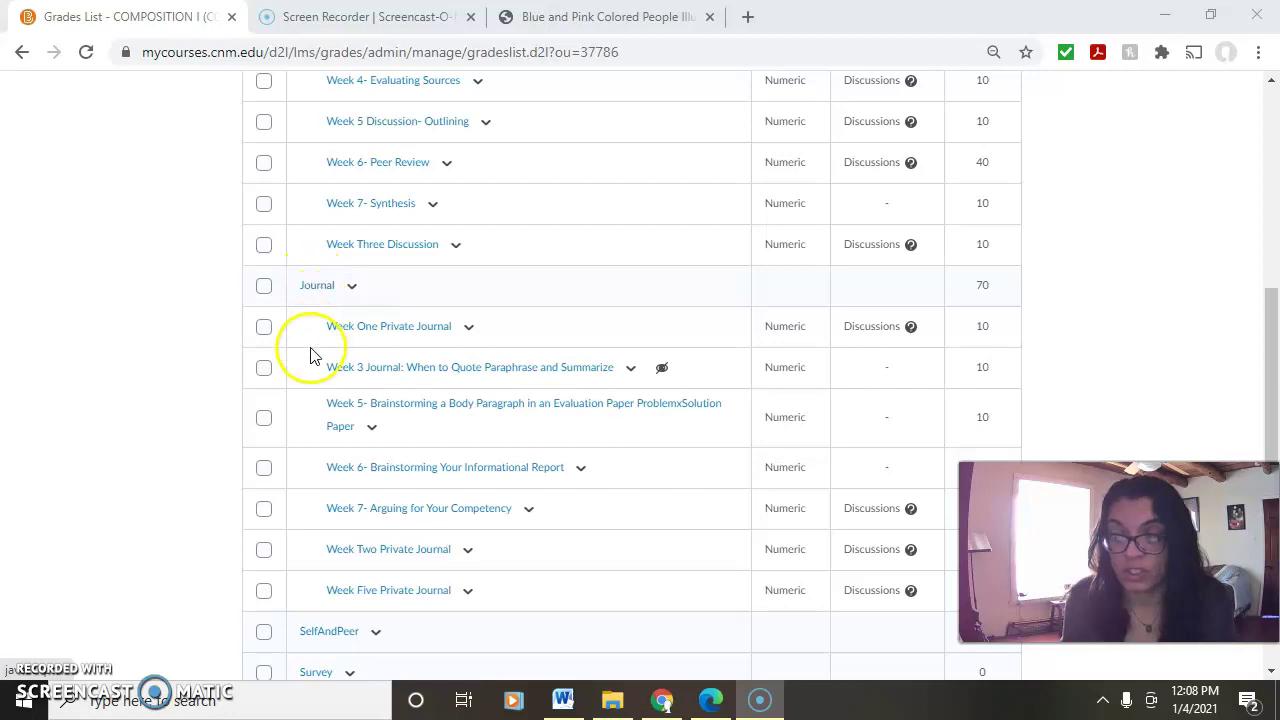
{"action": "scroll", "coordinate": [360, 405], "scroll_direction": "down", "scroll_amount": 2}
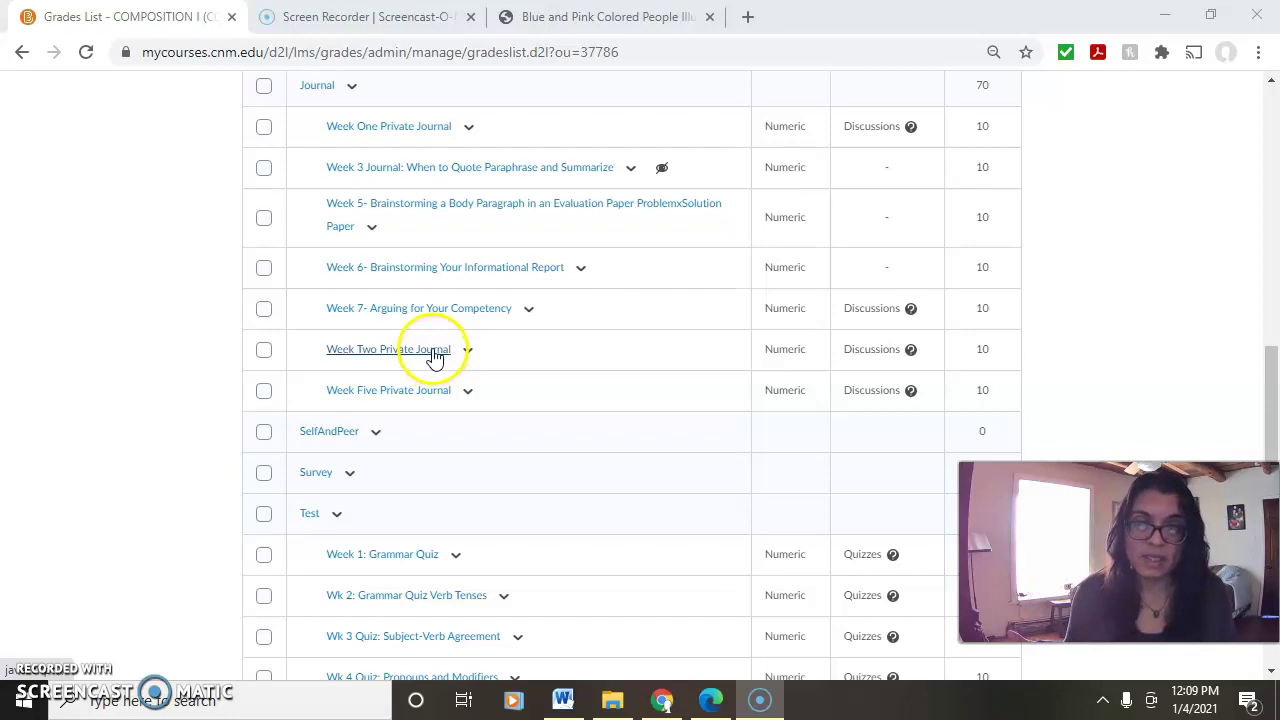
{"action": "scroll", "coordinate": [450, 385], "scroll_direction": "up", "scroll_amount": 4}
{"action": "scroll", "coordinate": [470, 370], "scroll_direction": "up", "scroll_amount": 5}
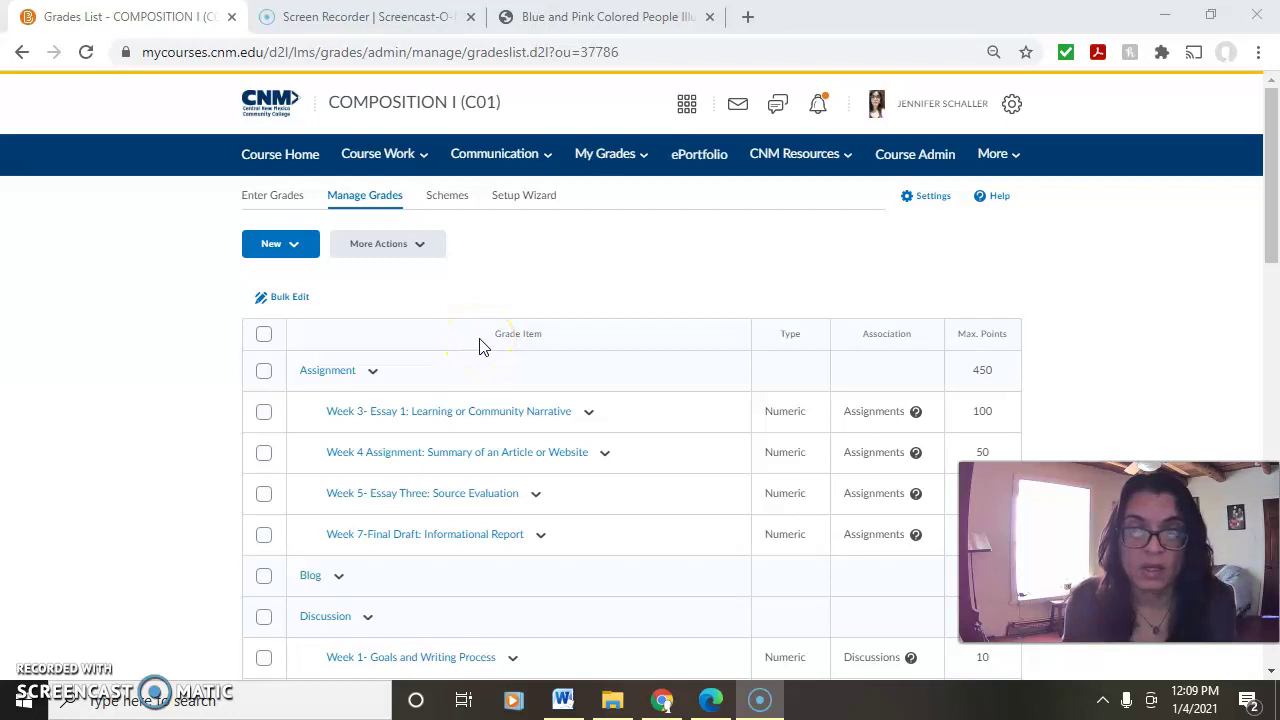
Open Groups from Course Admin and view the Private Journal category's 26 single-member groups.
{"action": "left_click", "coordinate": [913, 165]}
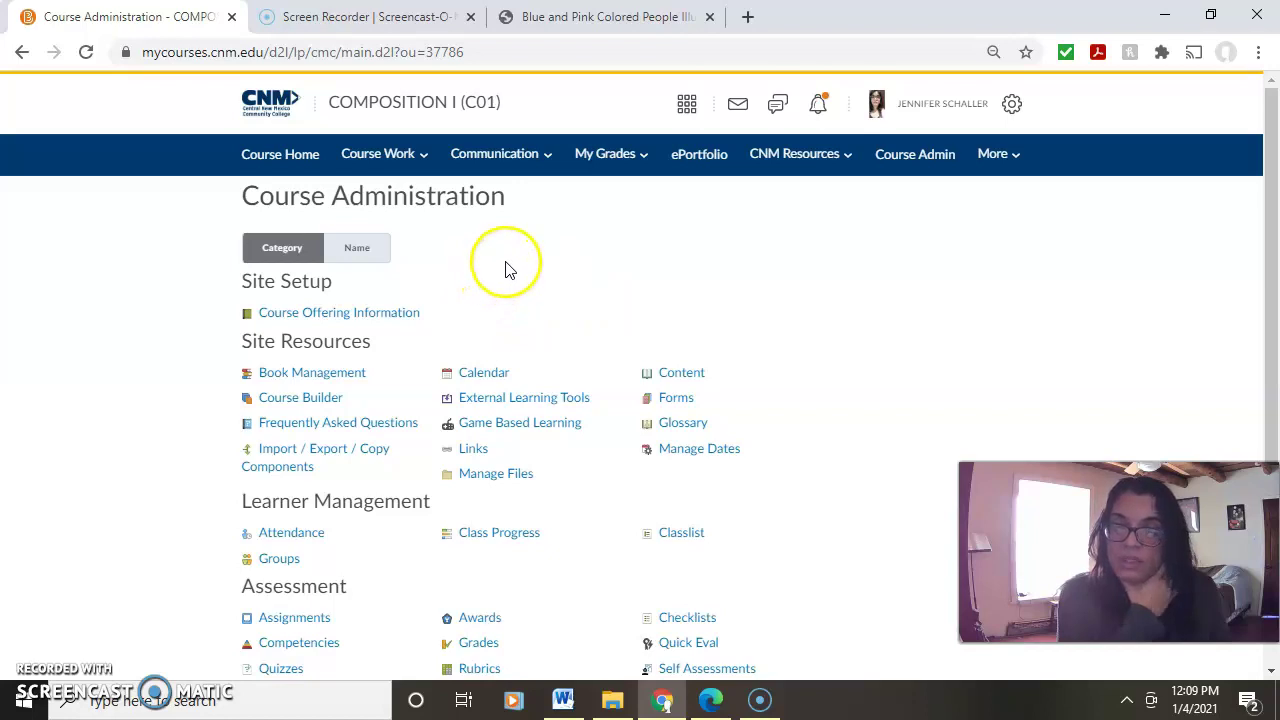
{"action": "scroll", "coordinate": [512, 268], "scroll_direction": "down", "scroll_amount": 1}
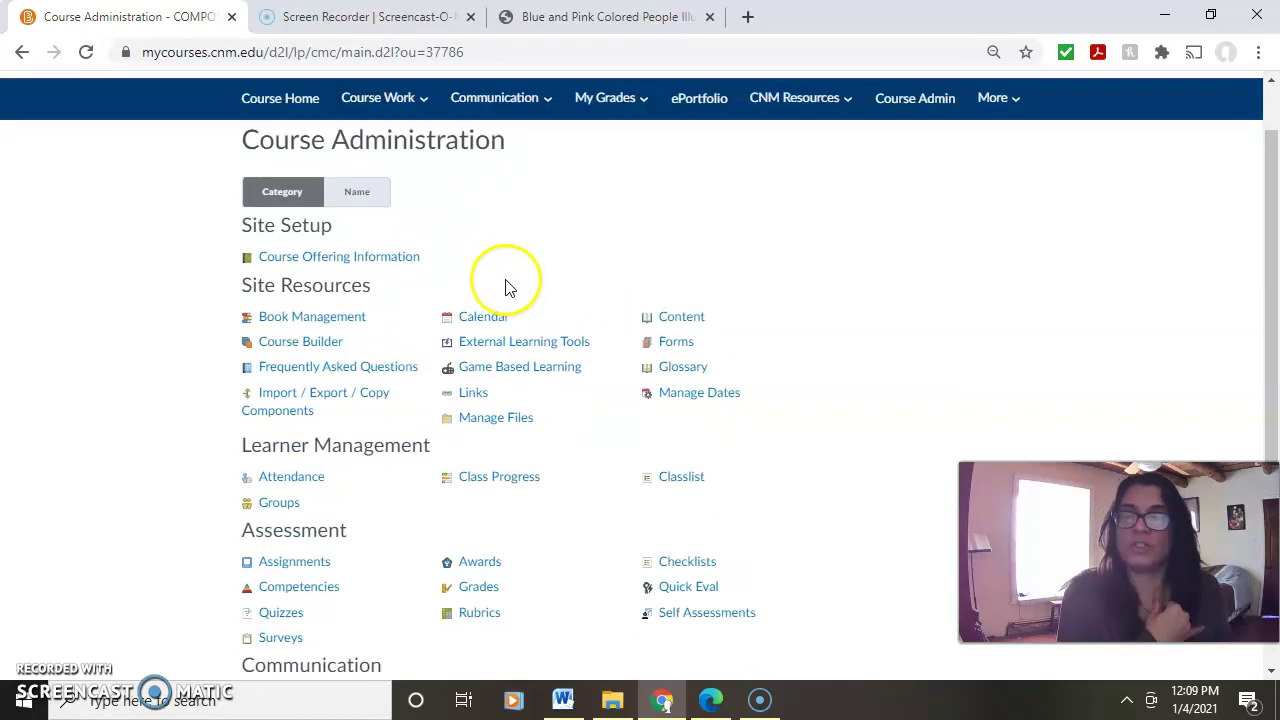
{"action": "left_click", "coordinate": [279, 503]}
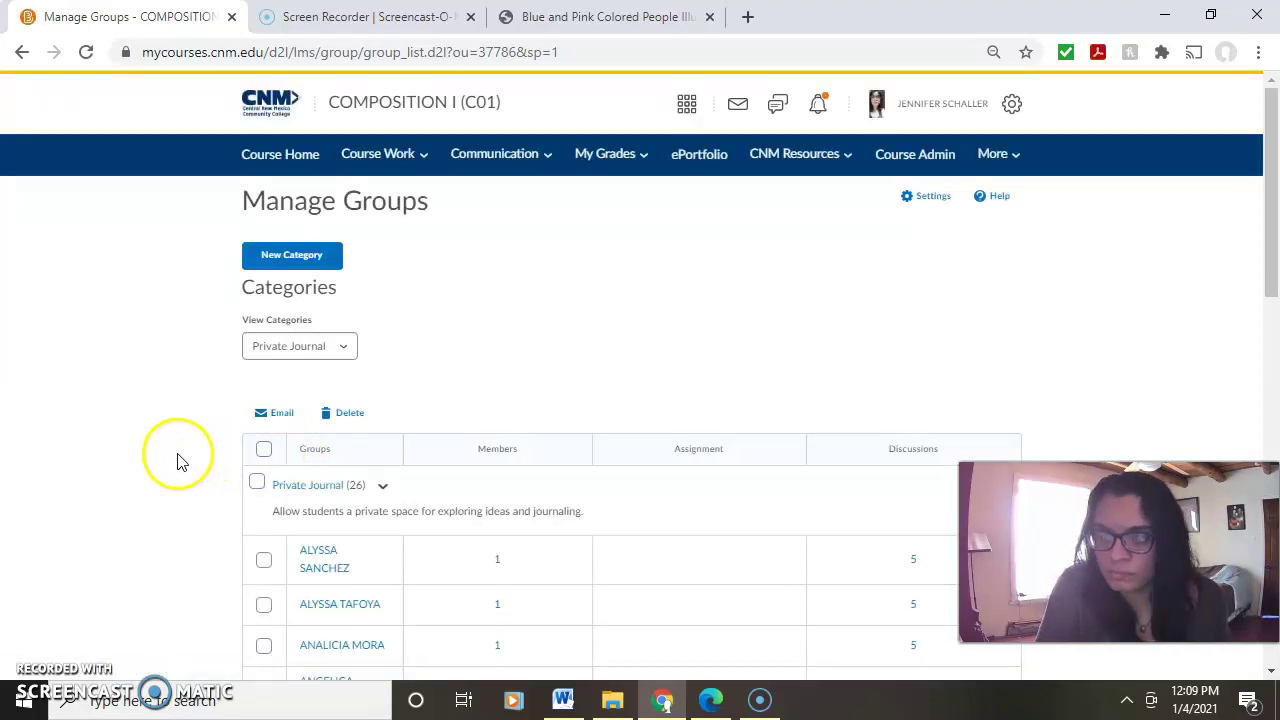
{"action": "left_click", "coordinate": [283, 350]}
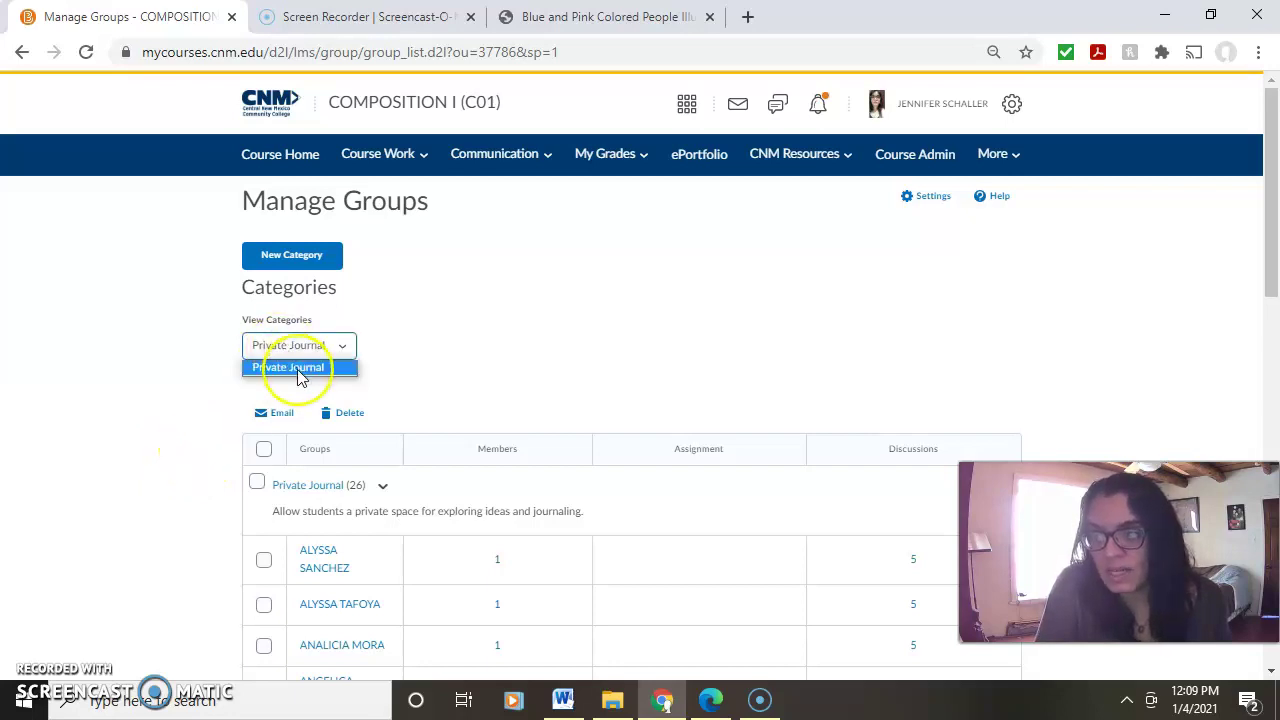
{"action": "left_click", "coordinate": [300, 370]}
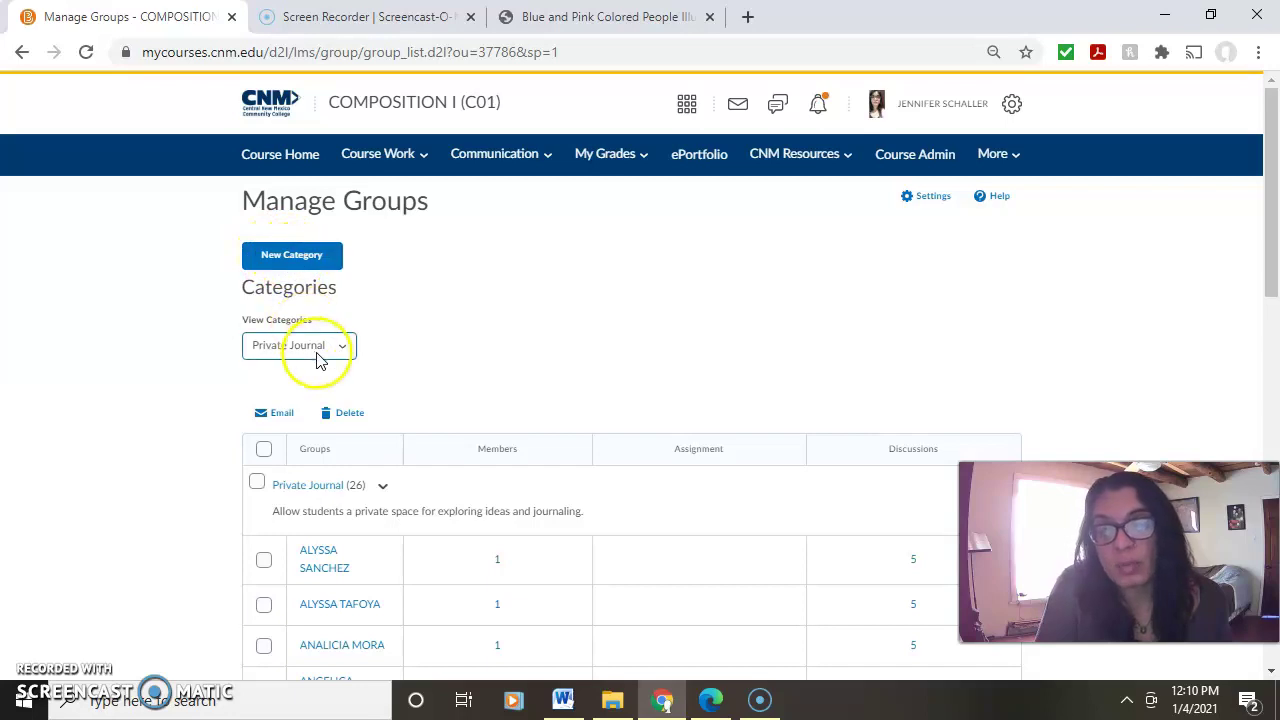
Name a new category 'Private Journaling', describing students individually reflecting and developing their ideas.
{"action": "left_click", "coordinate": [299, 256]}
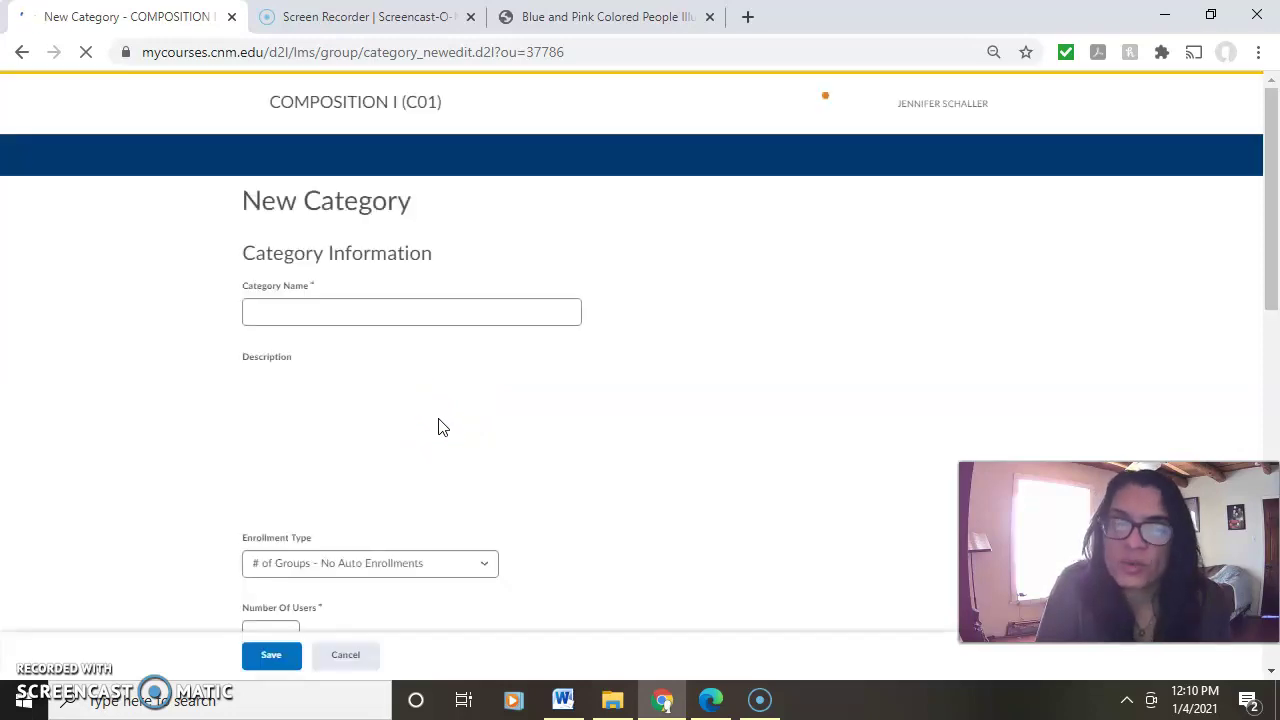
{"action": "left_click", "coordinate": [332, 310]}
{"action": "left_click", "coordinate": [324, 310]}
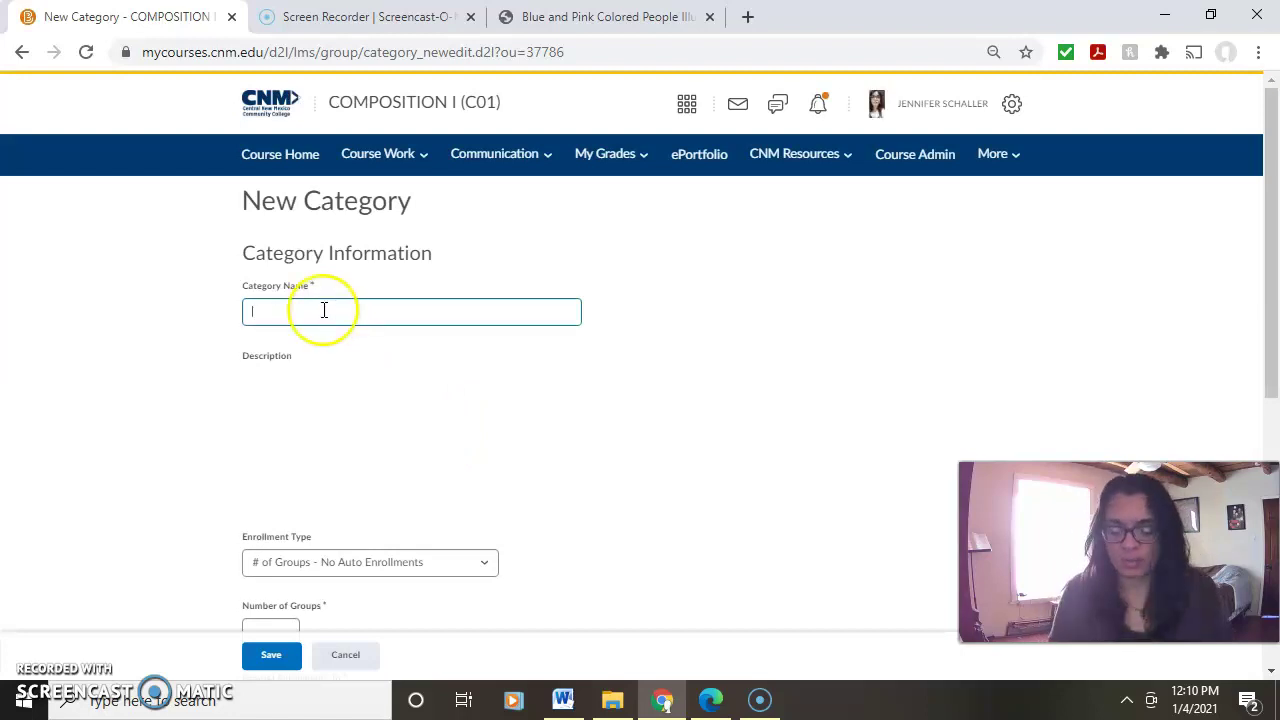
{"action": "type", "text": "Private Journaling"}
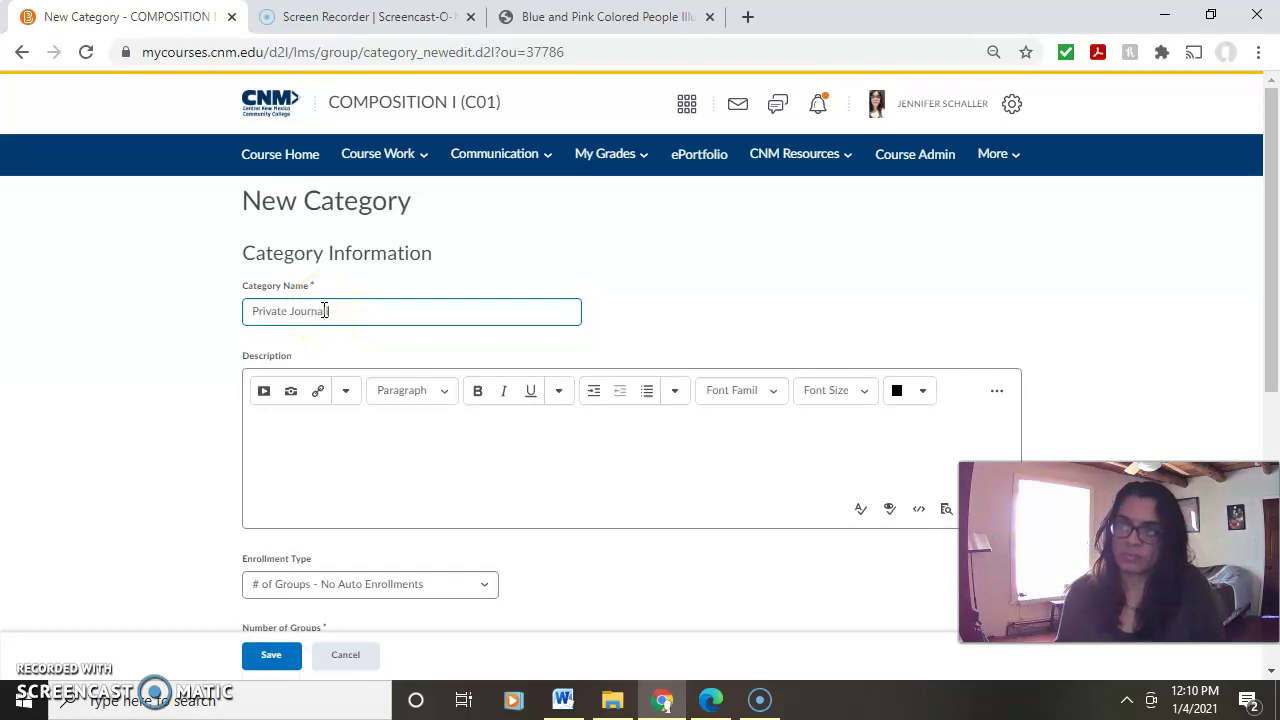
{"action": "left_click", "coordinate": [364, 438]}
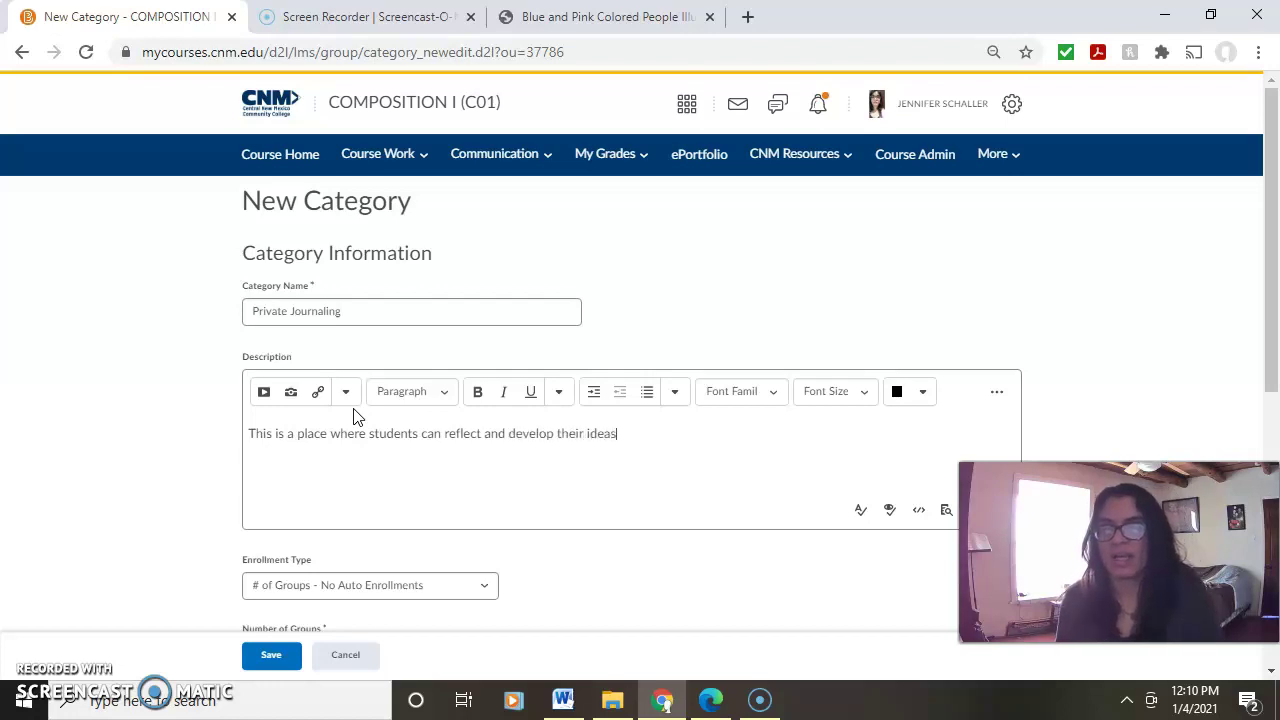
{"action": "type", "text": "."}
{"action": "left_click", "coordinate": [423, 460]}
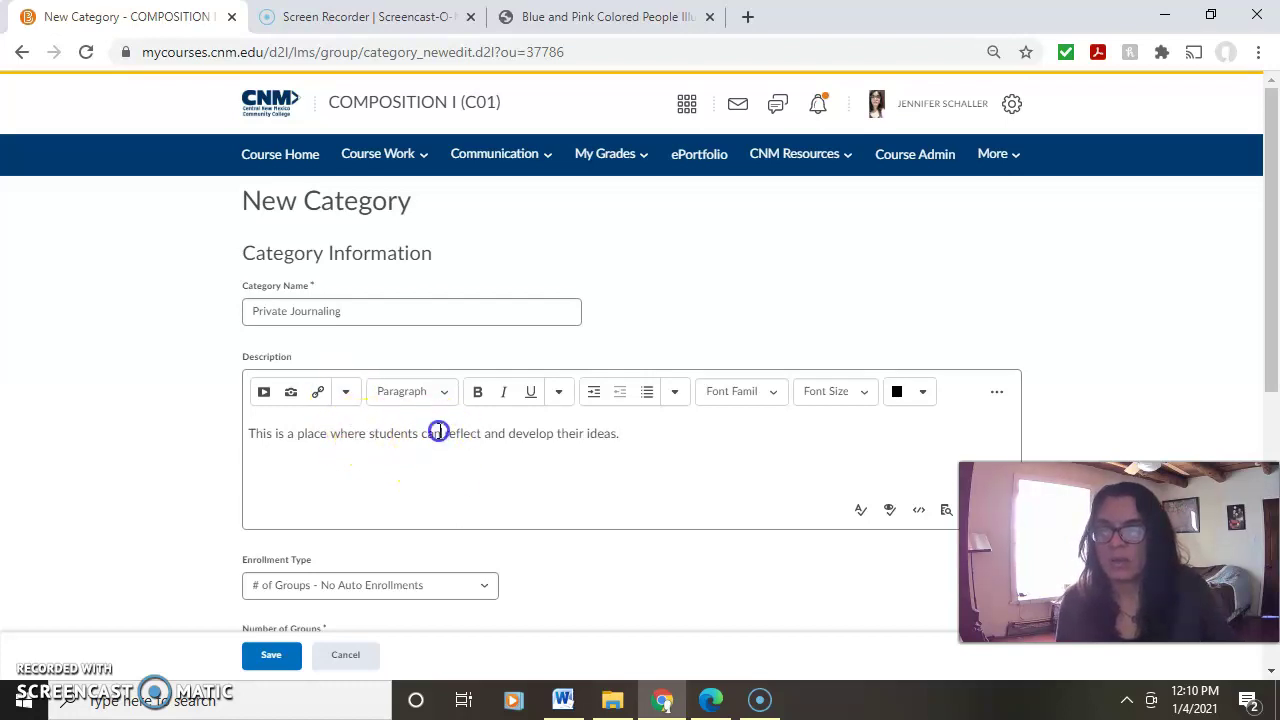
{"action": "type", "text": "individually"}
Choose single-user, member-specific groups with no restrictions, make descriptions visible, and save.
{"action": "scroll", "coordinate": [168, 462], "scroll_direction": "down", "scroll_amount": 1}
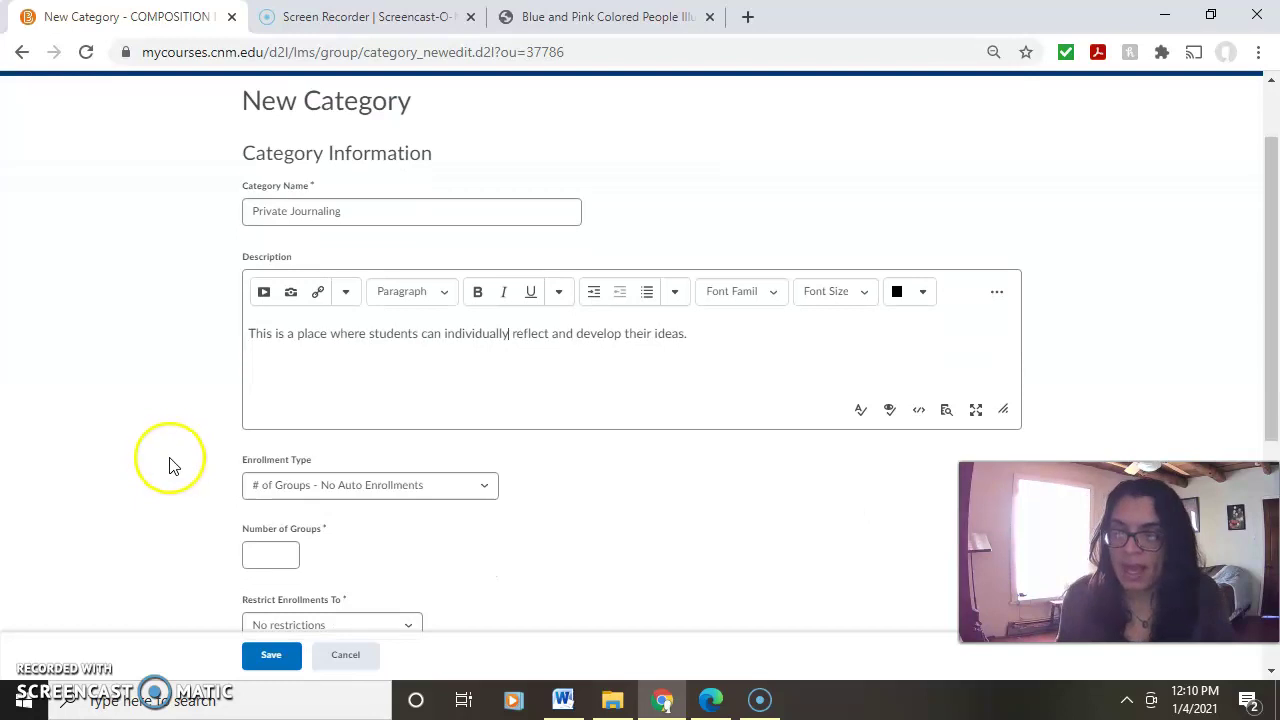
{"action": "left_click", "coordinate": [416, 489]}
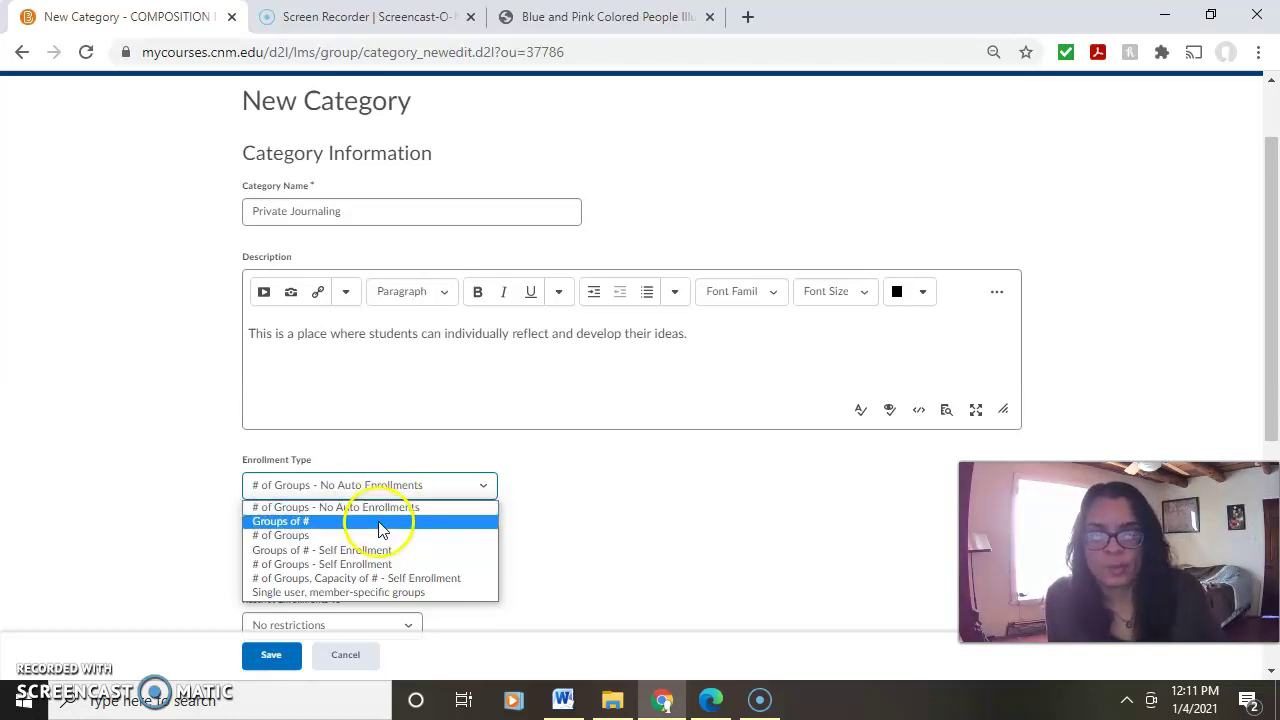
{"action": "left_click", "coordinate": [383, 591]}
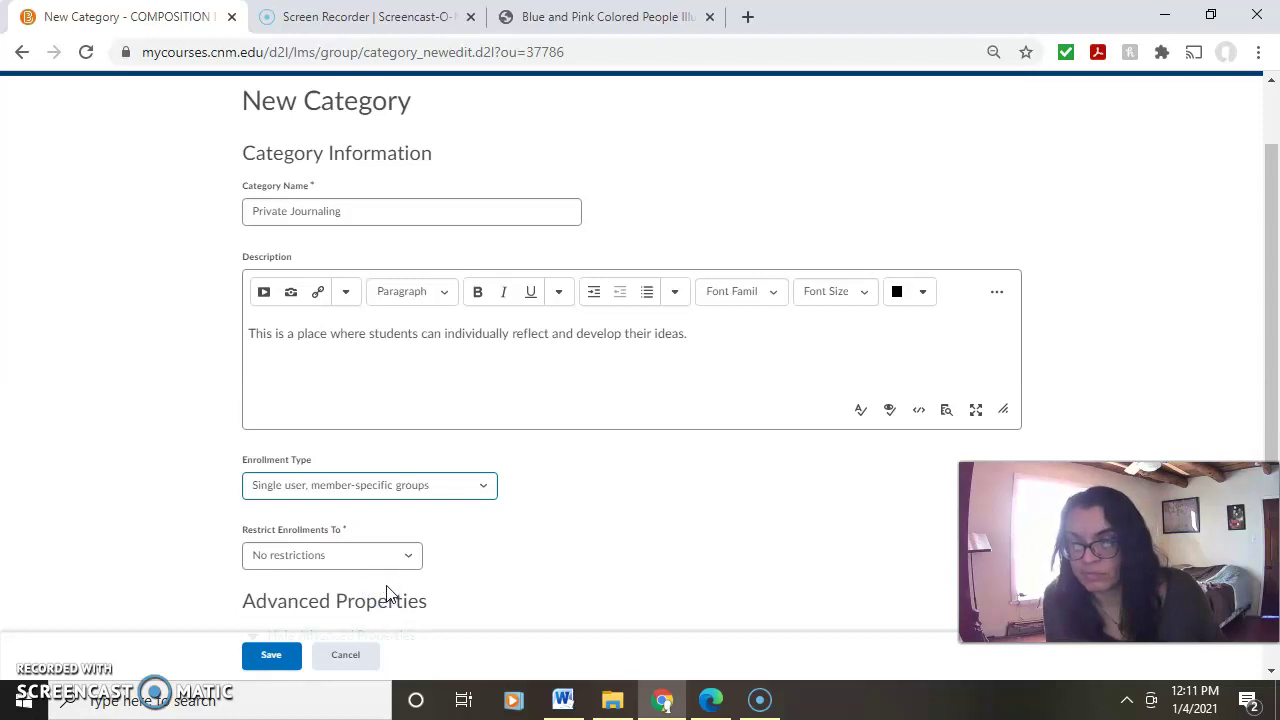
{"action": "scroll", "coordinate": [520, 560], "scroll_direction": "down", "scroll_amount": 1}
{"action": "left_click", "coordinate": [357, 456]}
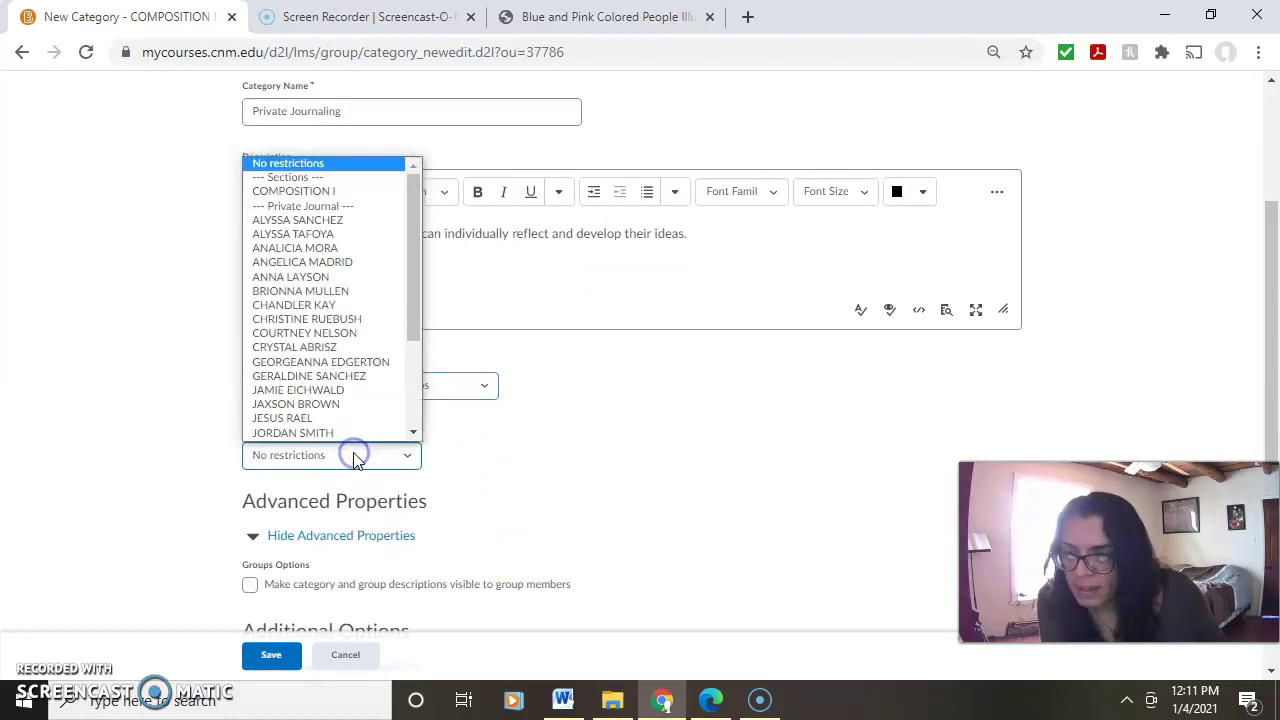
{"action": "left_click", "coordinate": [355, 452]}
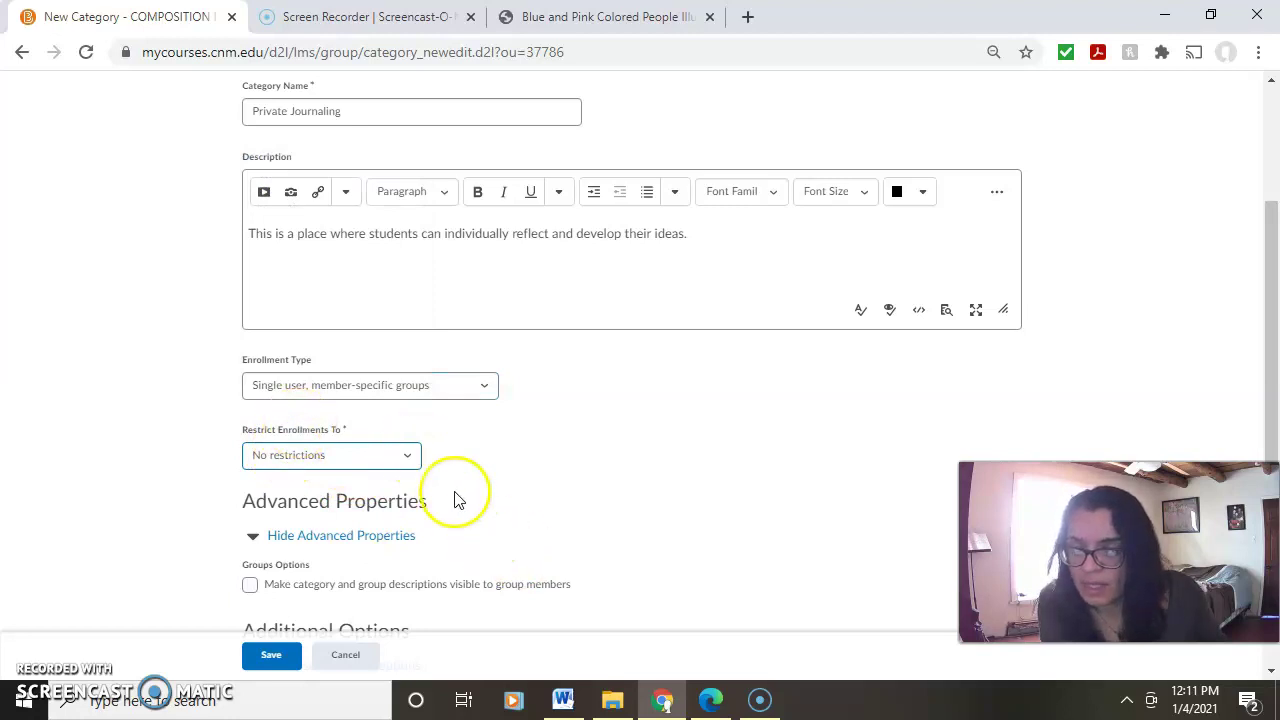
{"action": "scroll", "coordinate": [571, 497], "scroll_direction": "down", "scroll_amount": 1}
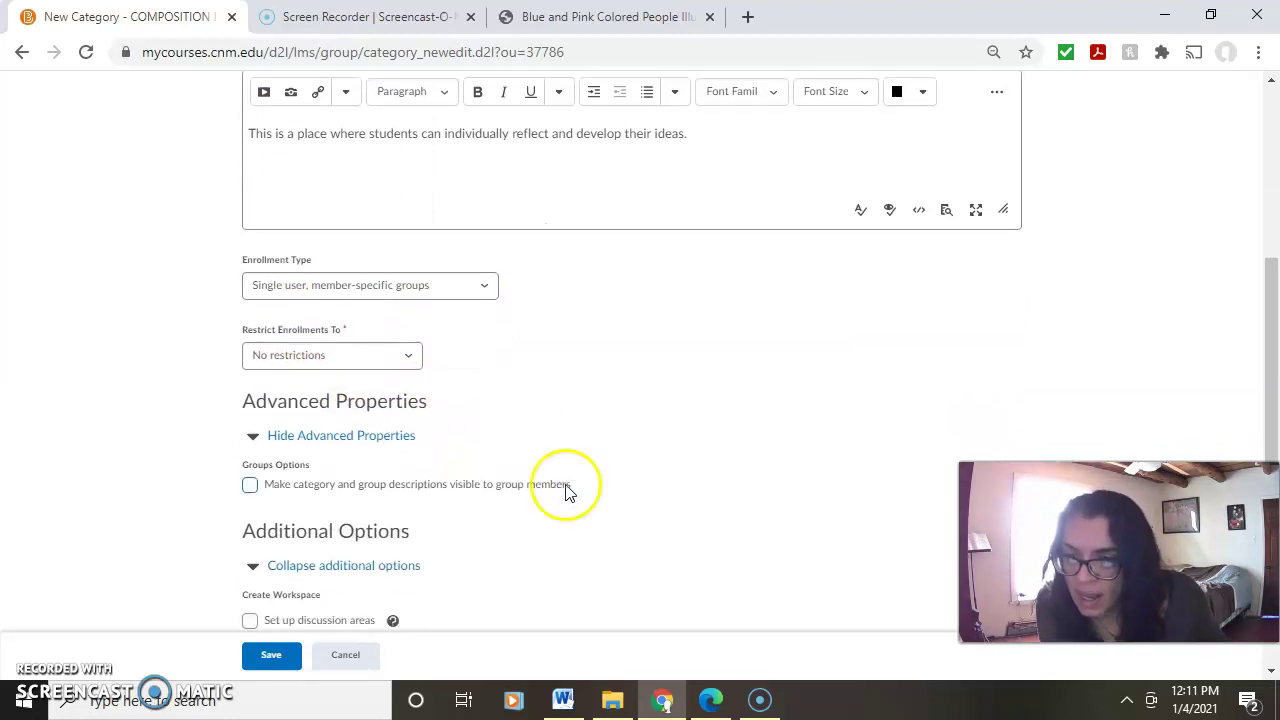
{"action": "scroll", "coordinate": [600, 483], "scroll_direction": "down", "scroll_amount": 2}
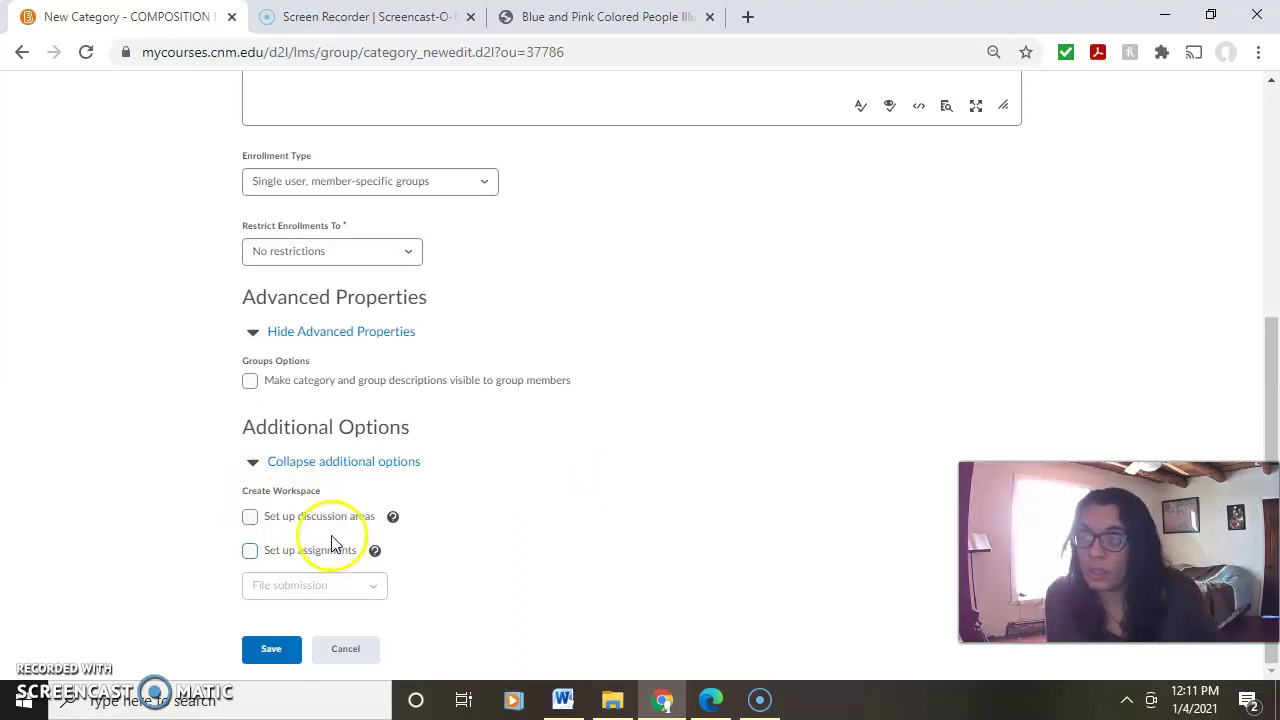
{"action": "left_click", "coordinate": [251, 381]}
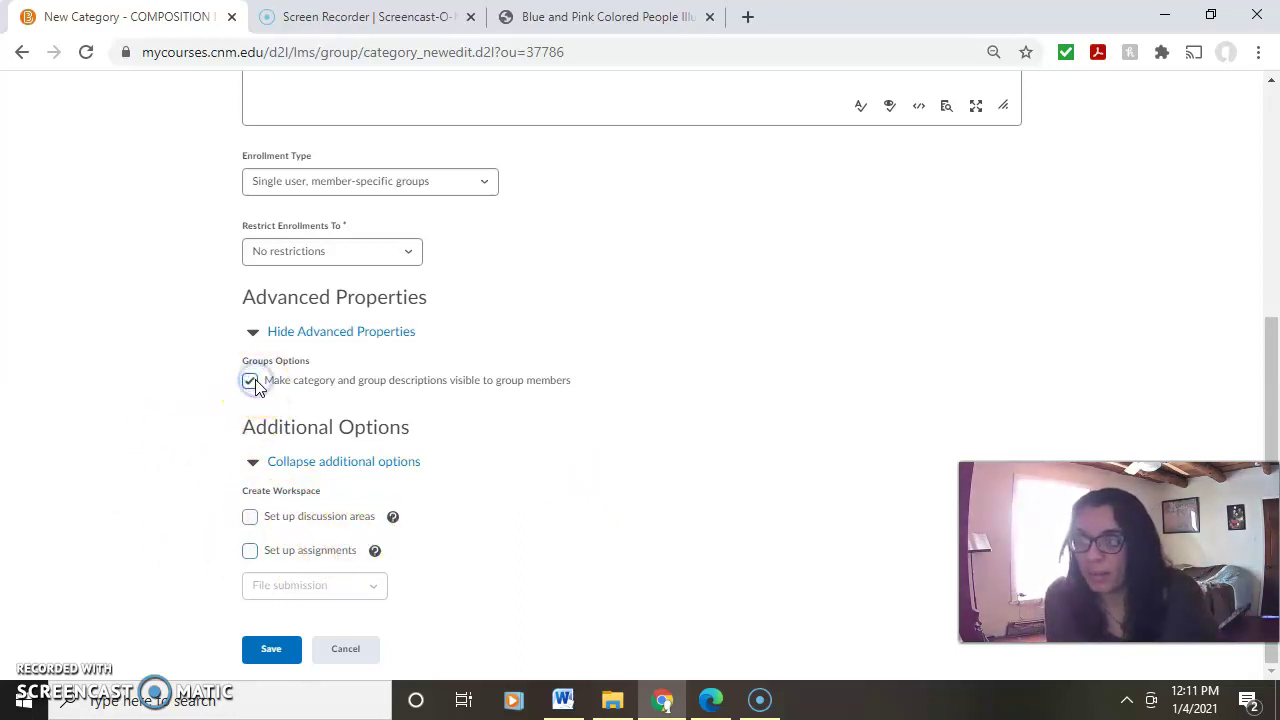
{"action": "left_click", "coordinate": [278, 652]}
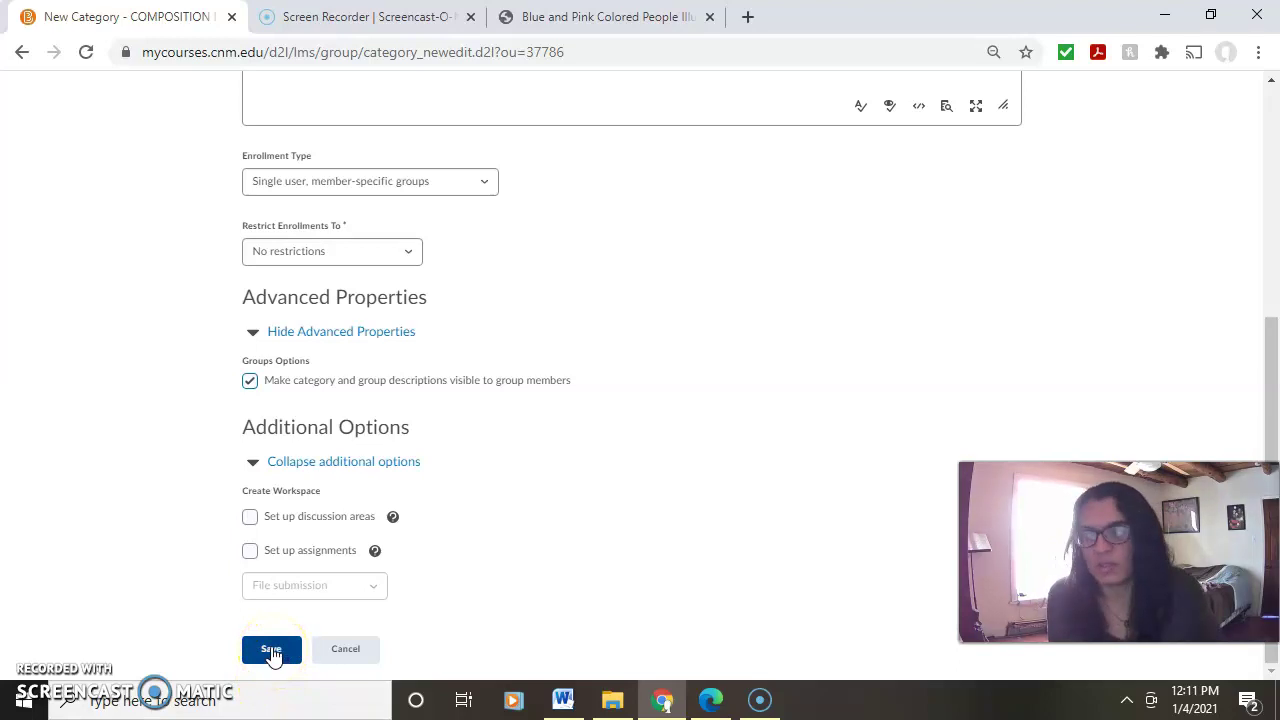
{"action": "left_click", "coordinate": [271, 655]}
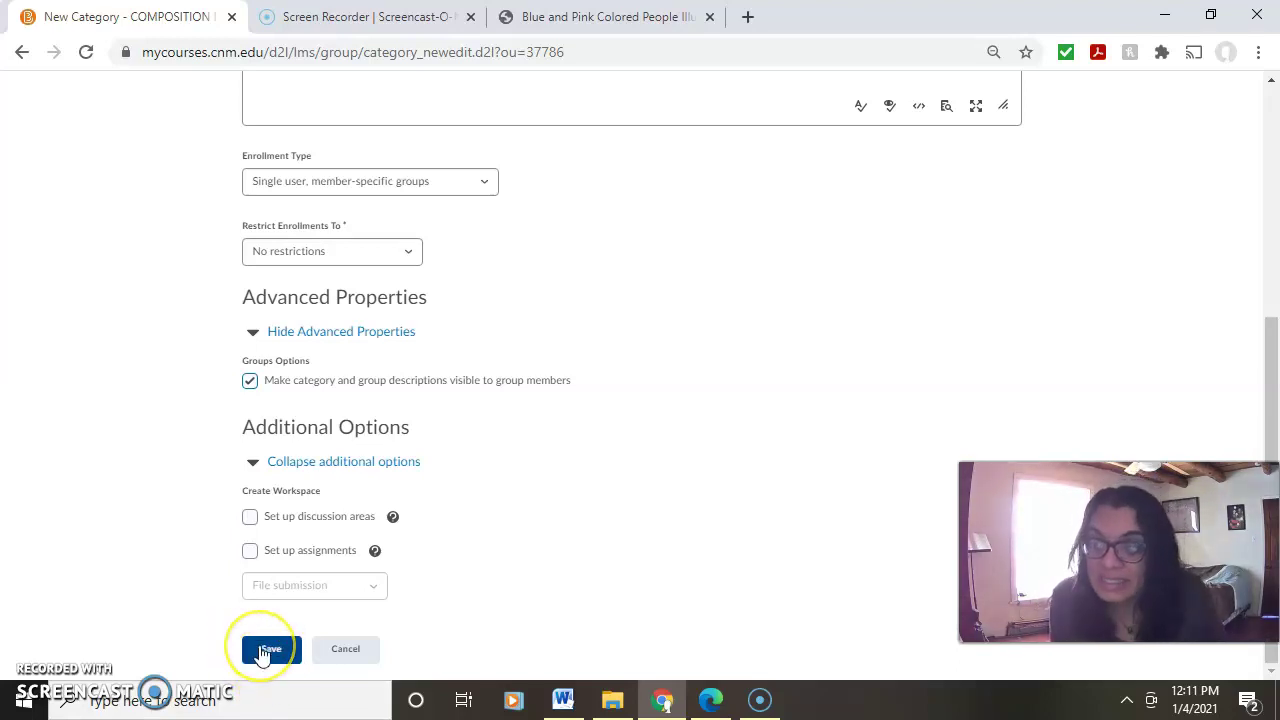
{"action": "left_click", "coordinate": [265, 652]}
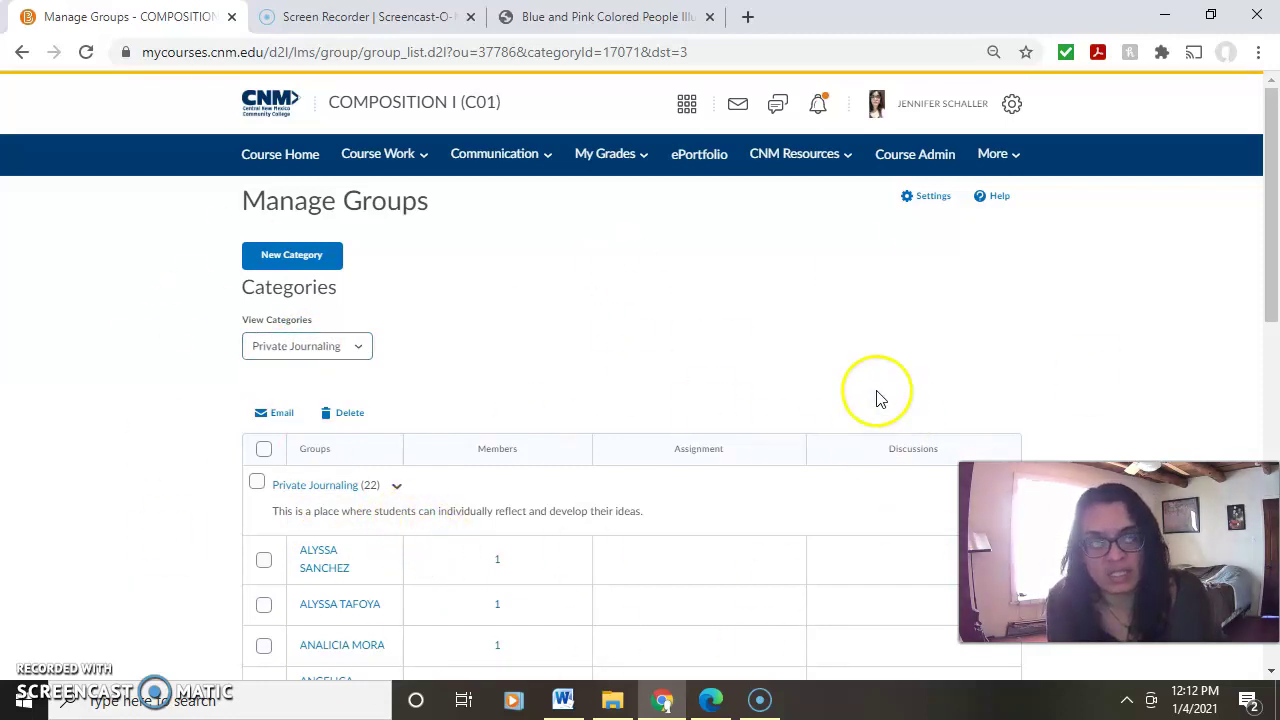
Reopen the COMPOSITION I Discussions list from Course Admin.
{"action": "left_click", "coordinate": [918, 158]}
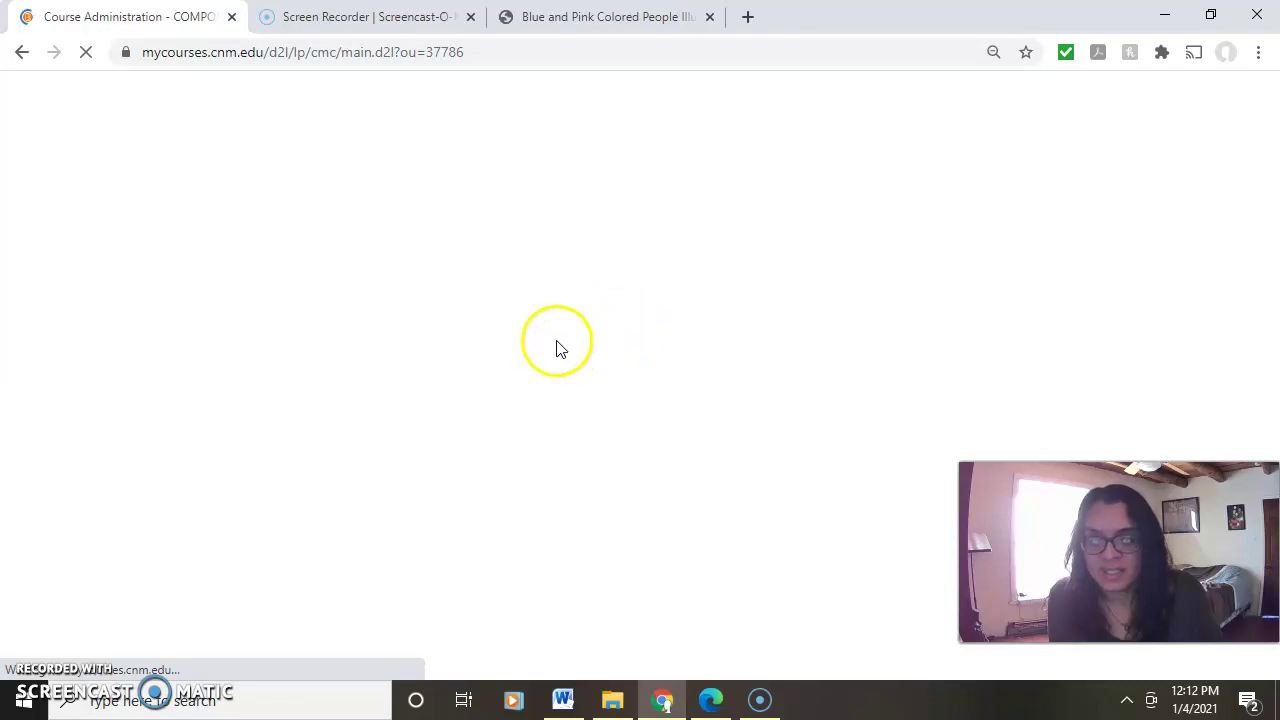
{"action": "scroll", "coordinate": [557, 350], "scroll_direction": "down", "scroll_amount": 3}
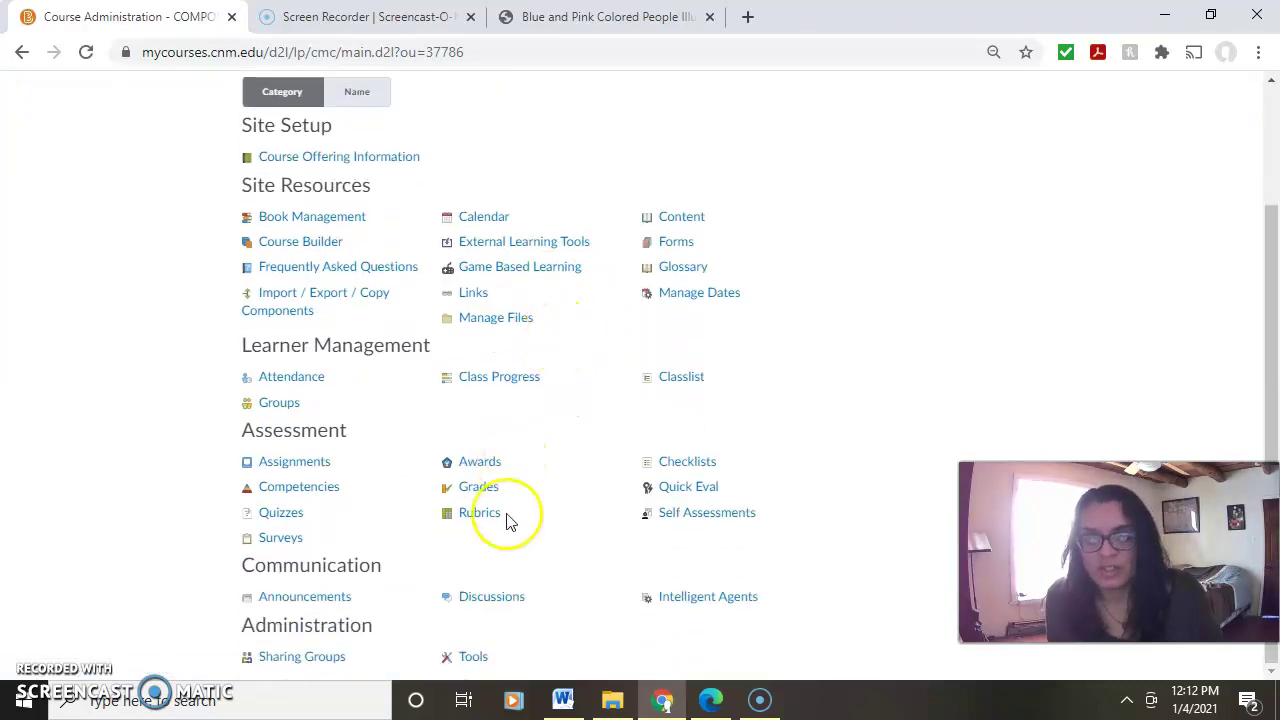
{"action": "left_click", "coordinate": [505, 600]}
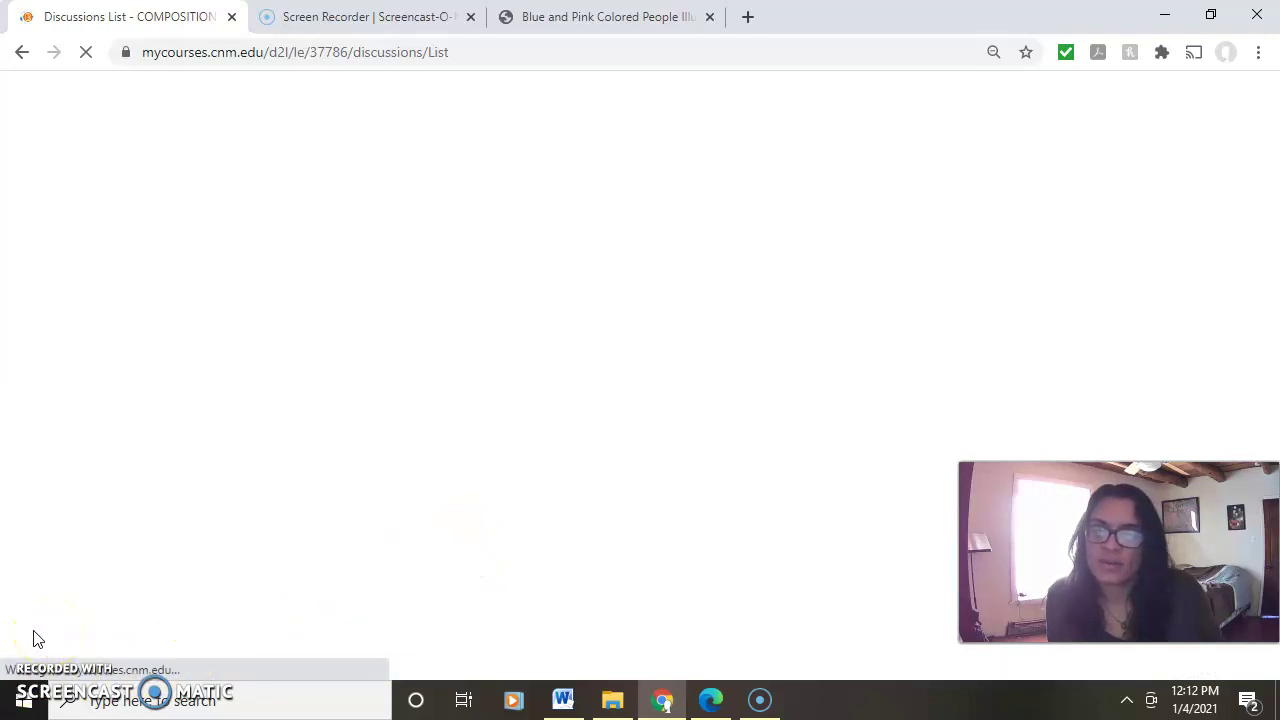
{"action": "left_click_drag", "start_coordinate": [38, 627], "coordinate": [85, 625]}
Create a new discussion topic placed in the Week 7 Discussion forum.
{"action": "left_click", "coordinate": [294, 297]}
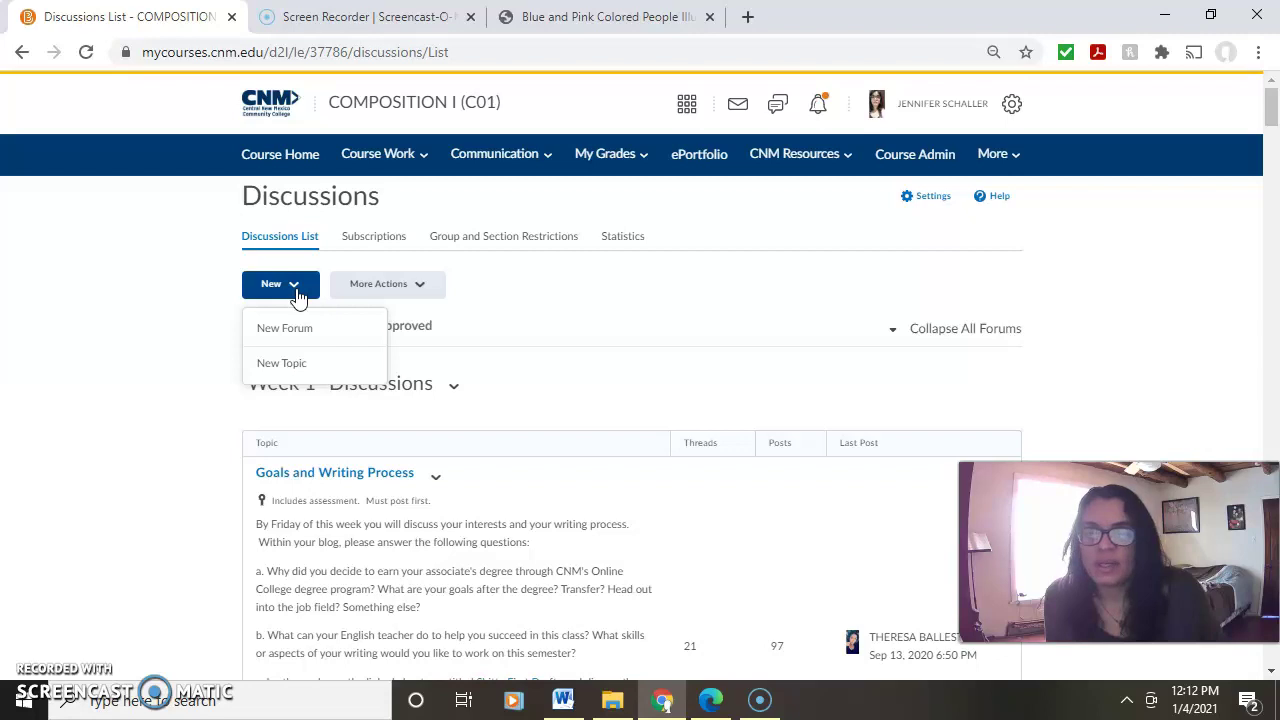
{"action": "left_click", "coordinate": [317, 373]}
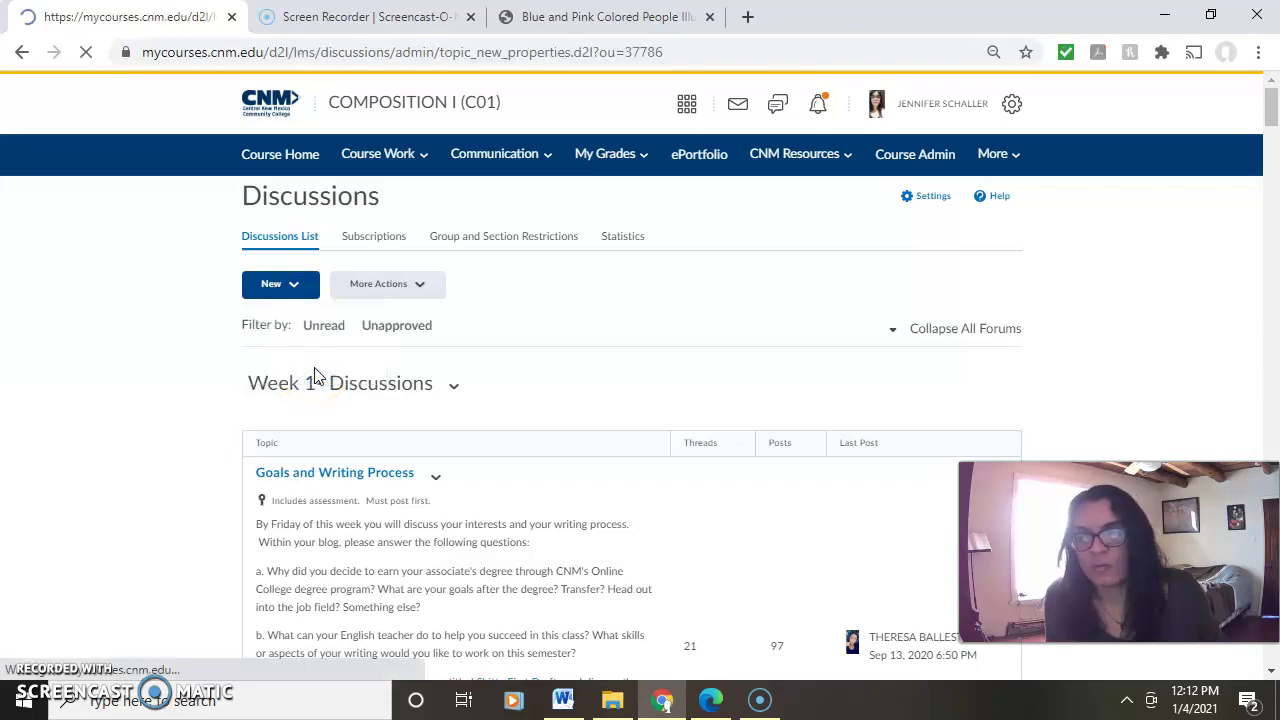
{"action": "left_click", "coordinate": [302, 370]}
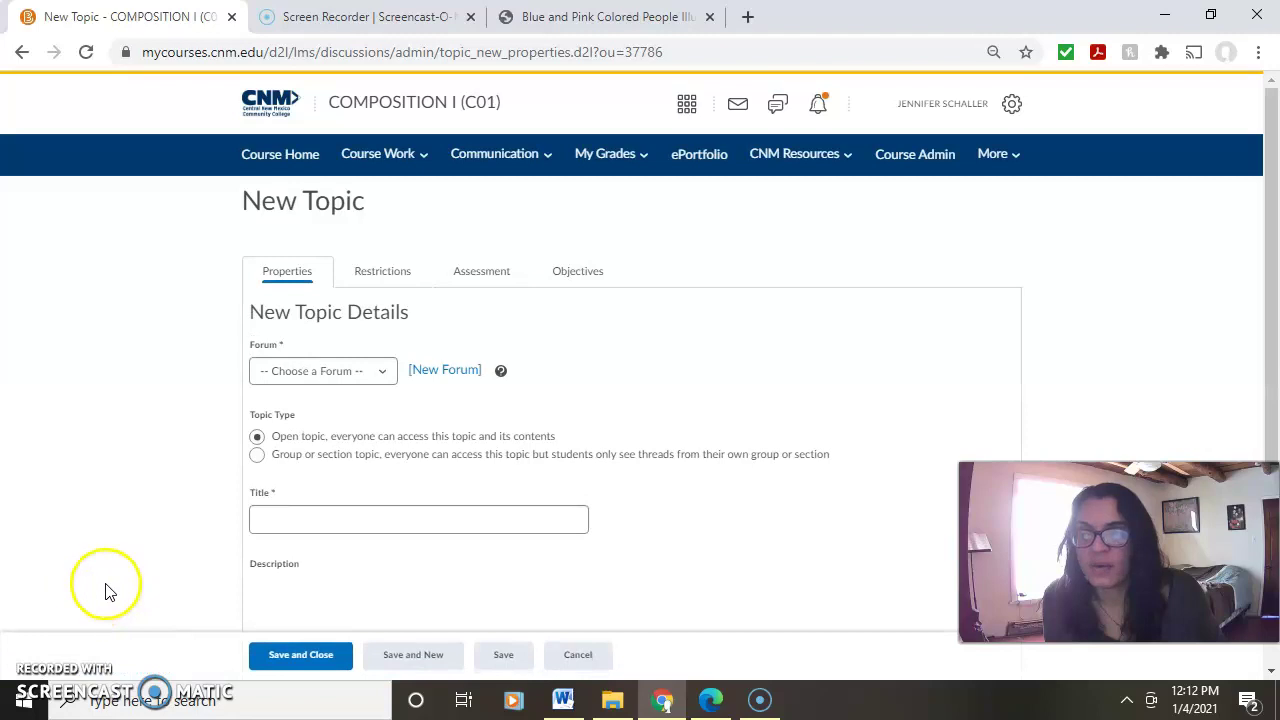
{"action": "left_click", "coordinate": [287, 371]}
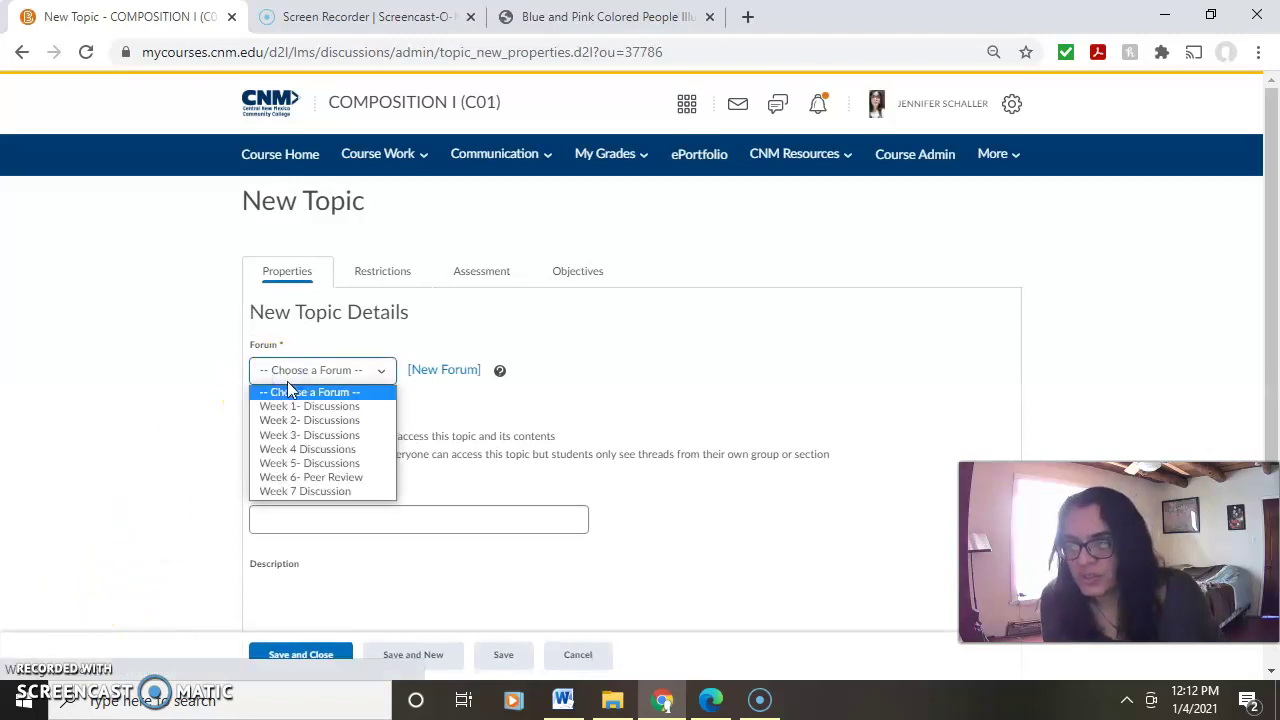
{"action": "left_click", "coordinate": [332, 490]}
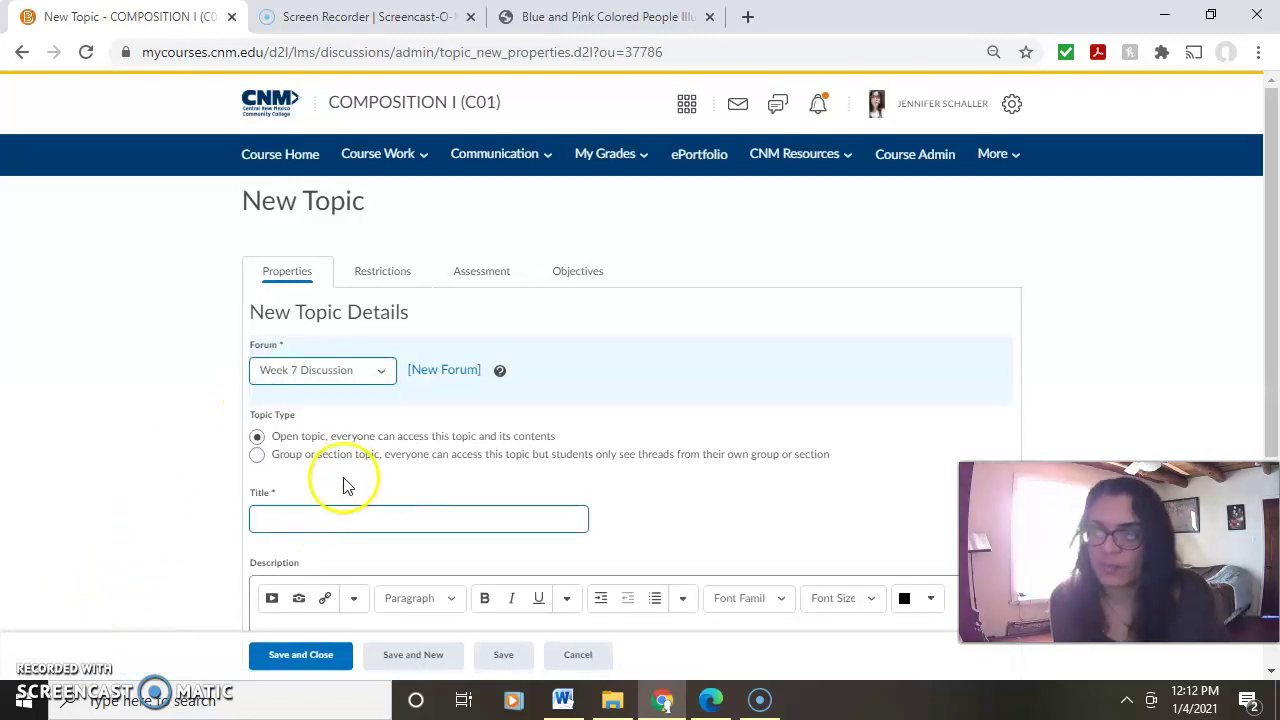
Choose the group or section topic option for the new topic.
{"action": "scroll", "coordinate": [718, 438], "scroll_direction": "down", "scroll_amount": 1}
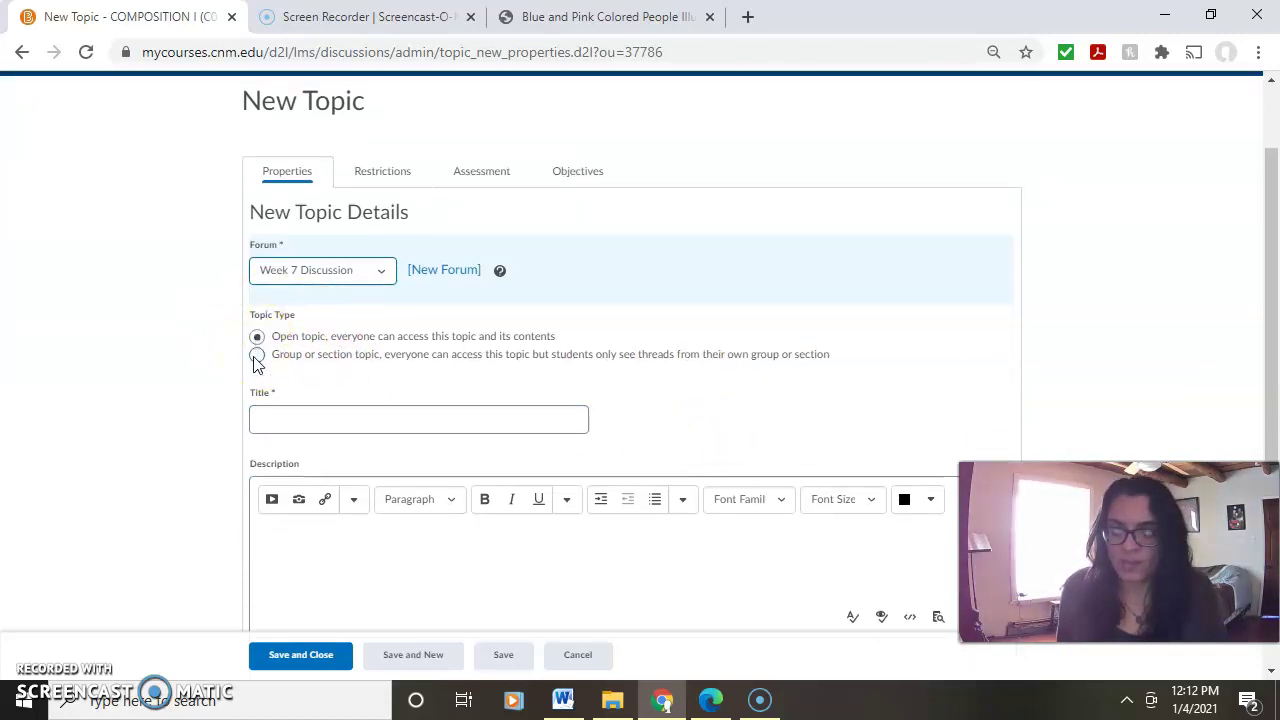
{"action": "left_click", "coordinate": [256, 337]}
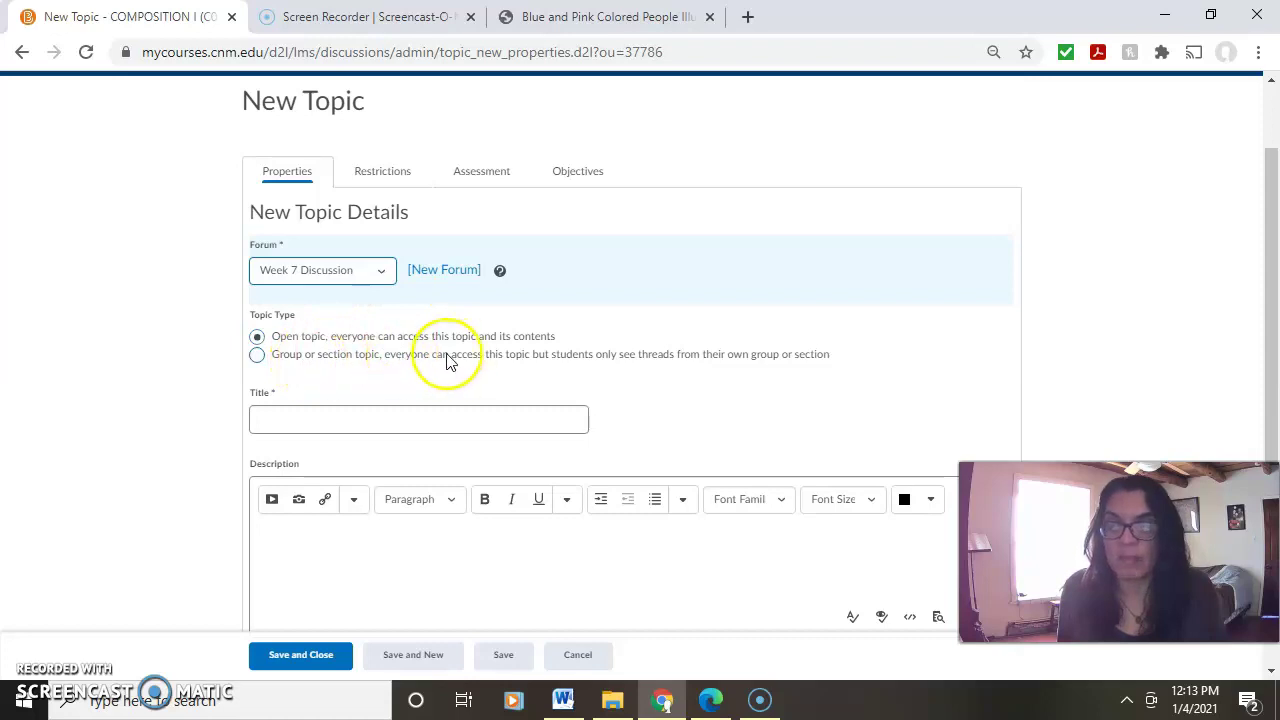
{"action": "left_click", "coordinate": [257, 363]}
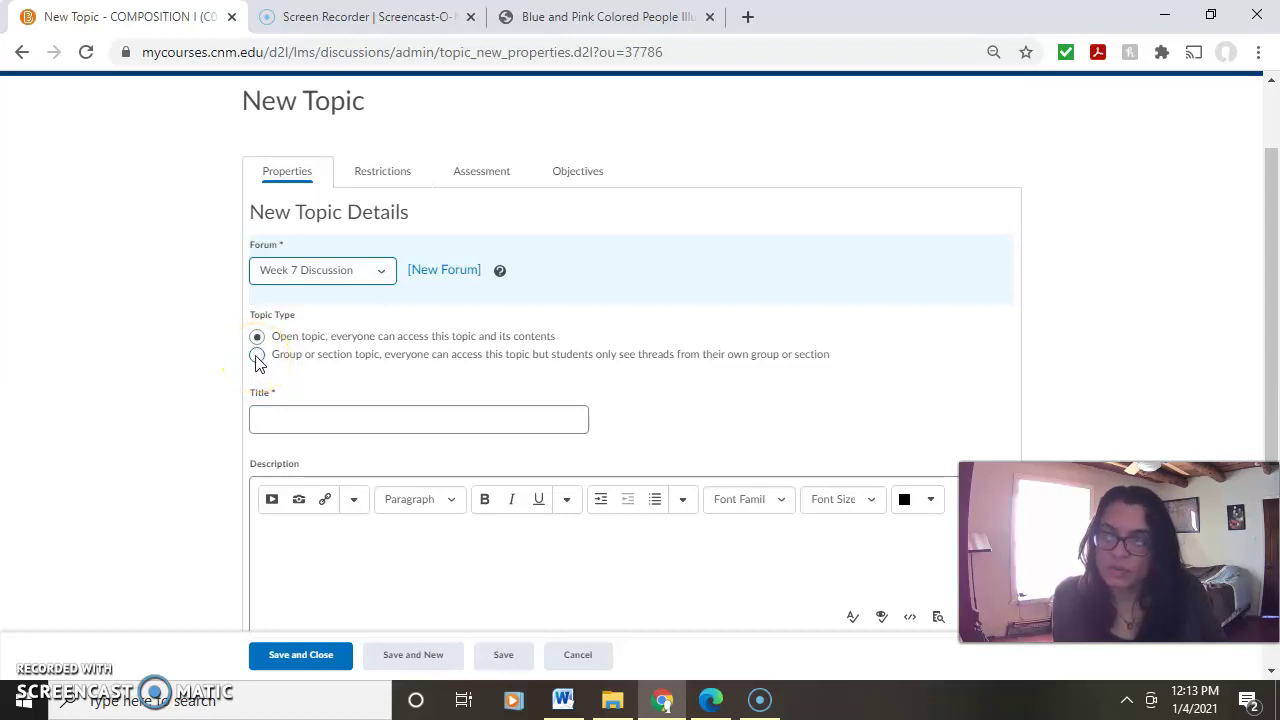
Restrict the topic to groups in the Private Journaling category.
{"action": "left_click", "coordinate": [257, 360]}
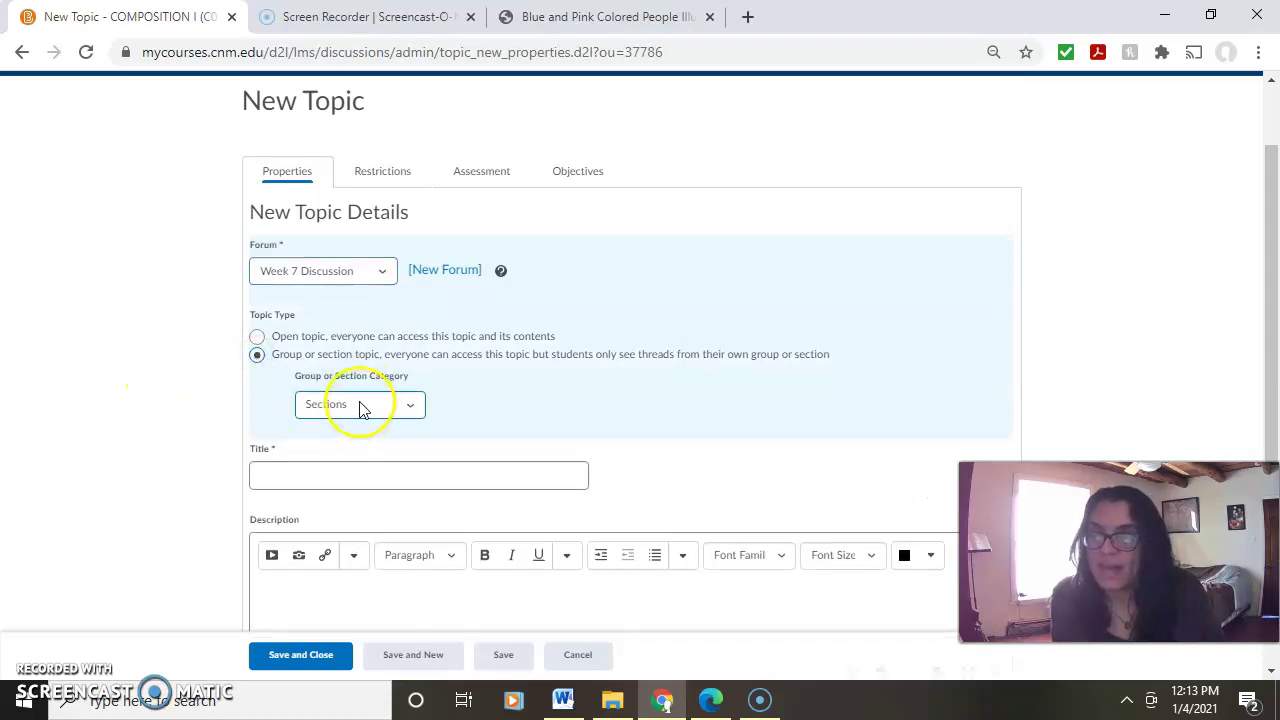
{"action": "left_click", "coordinate": [361, 406]}
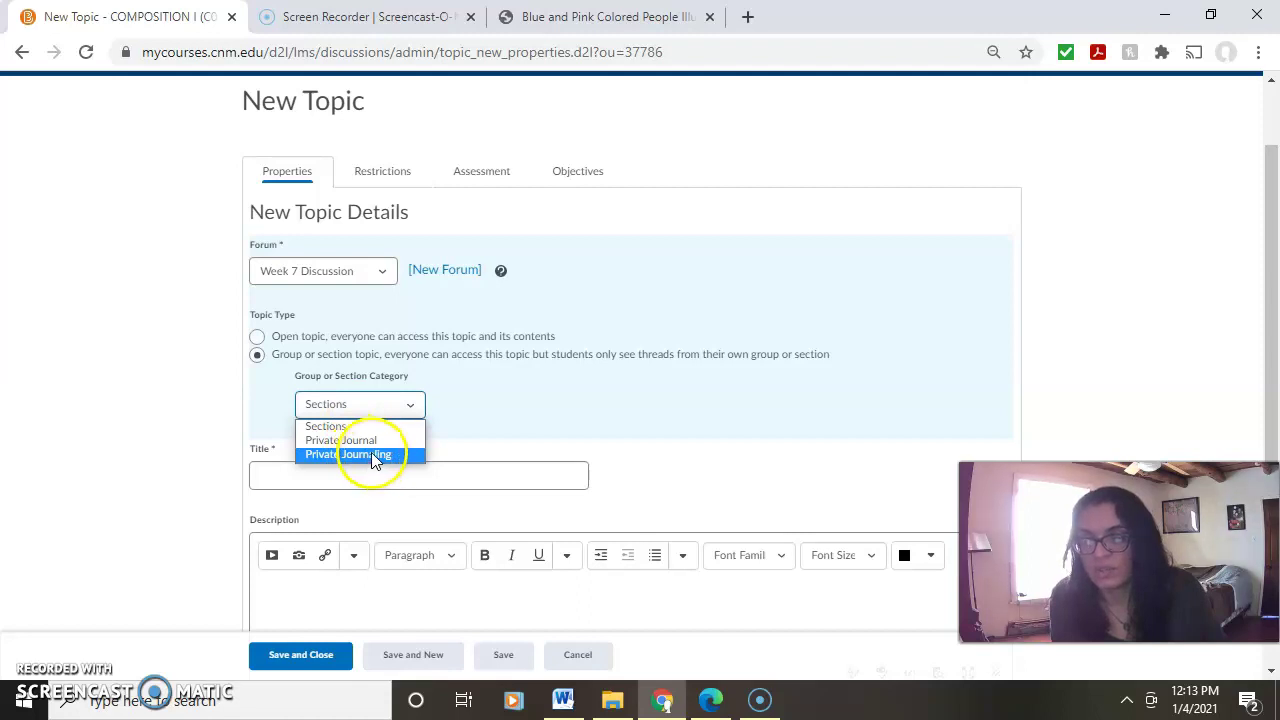
{"action": "left_click", "coordinate": [371, 455]}
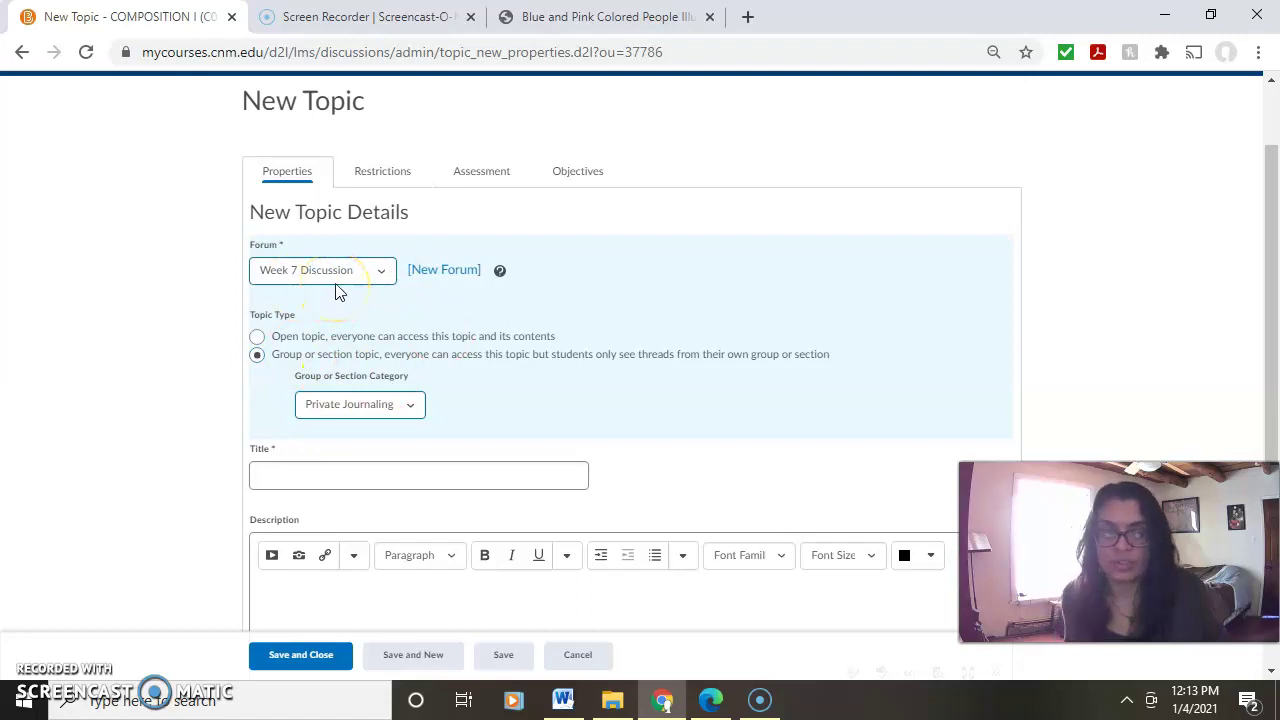
Title the topic 'Week Seven Private Journal' with description 'Insert journal prompt here.'.
{"action": "scroll", "coordinate": [405, 462], "scroll_direction": "down", "scroll_amount": 1}
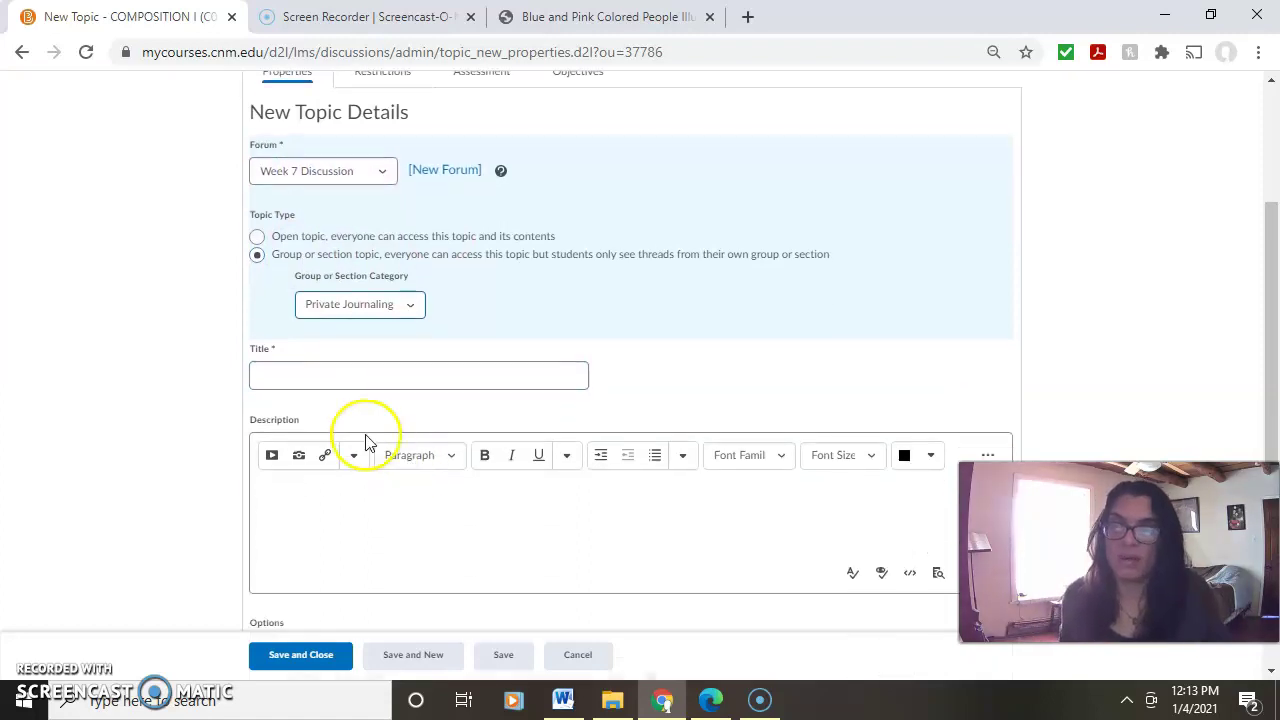
{"action": "left_click", "coordinate": [370, 378]}
{"action": "scroll", "coordinate": [385, 335], "scroll_direction": "up", "scroll_amount": 2}
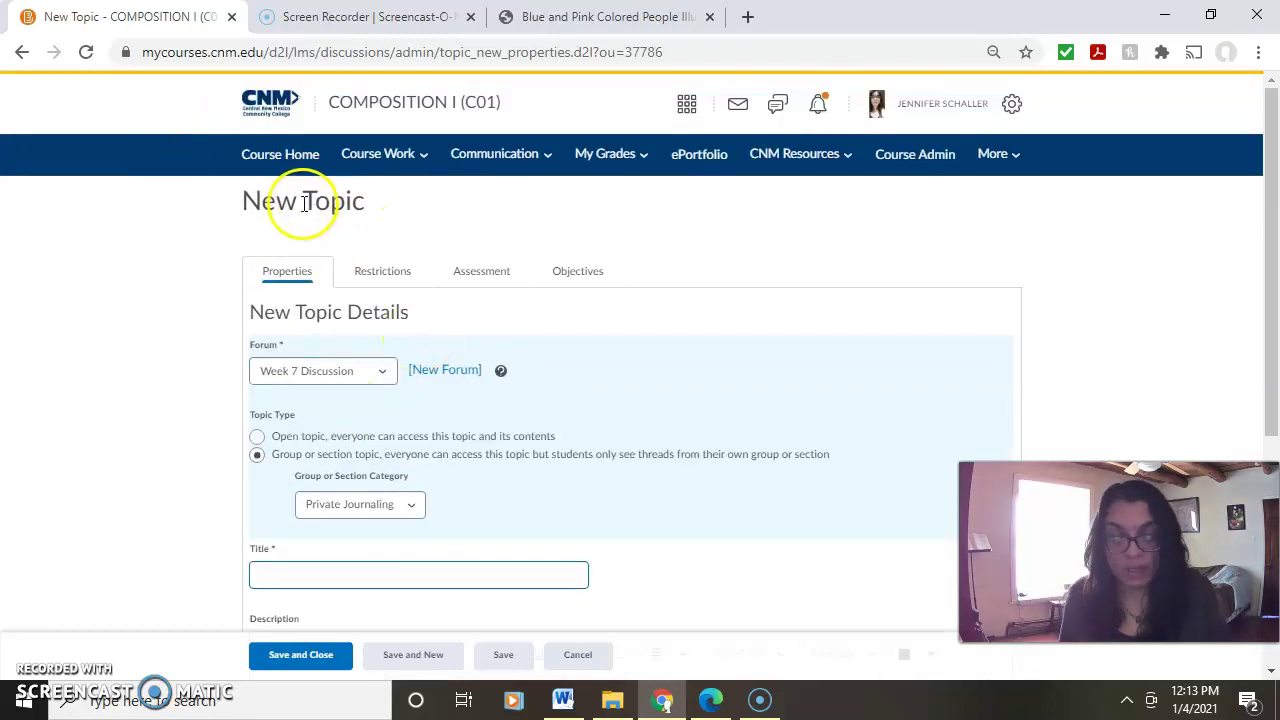
{"action": "scroll", "coordinate": [549, 230], "scroll_direction": "down", "scroll_amount": 2}
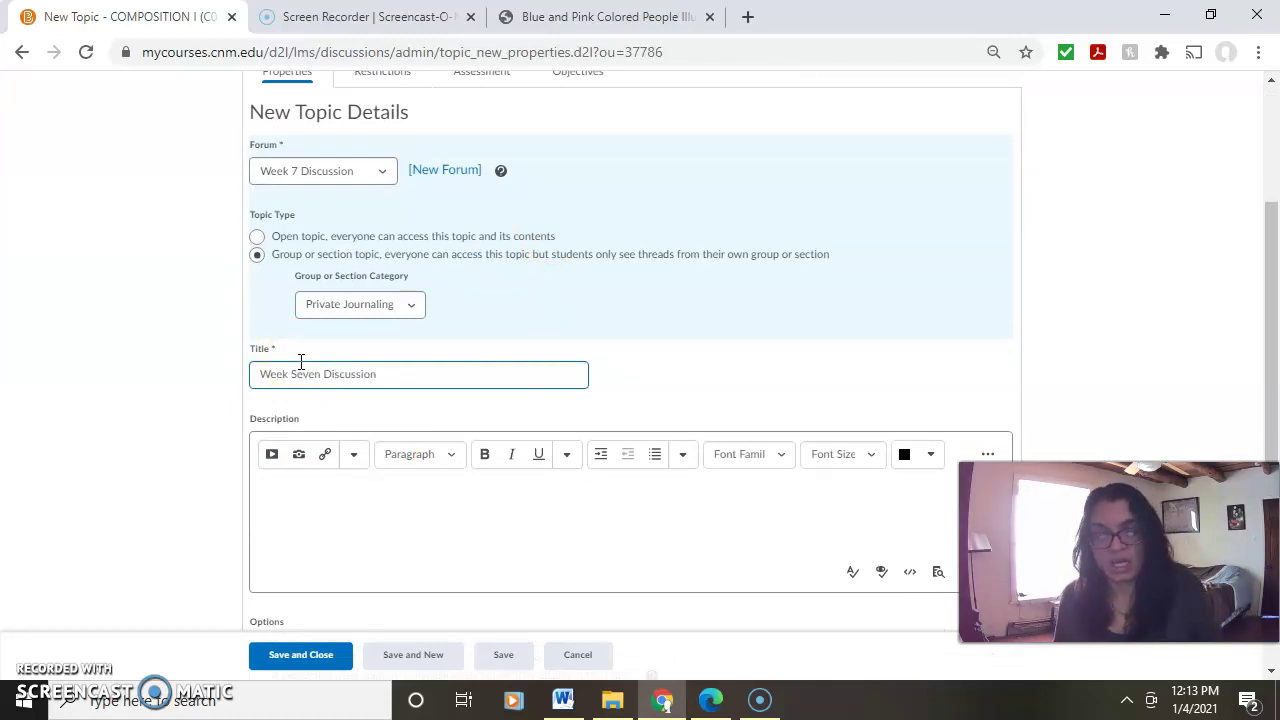
{"action": "left_click", "coordinate": [335, 375]}
{"action": "double_click", "coordinate": [335, 375]}
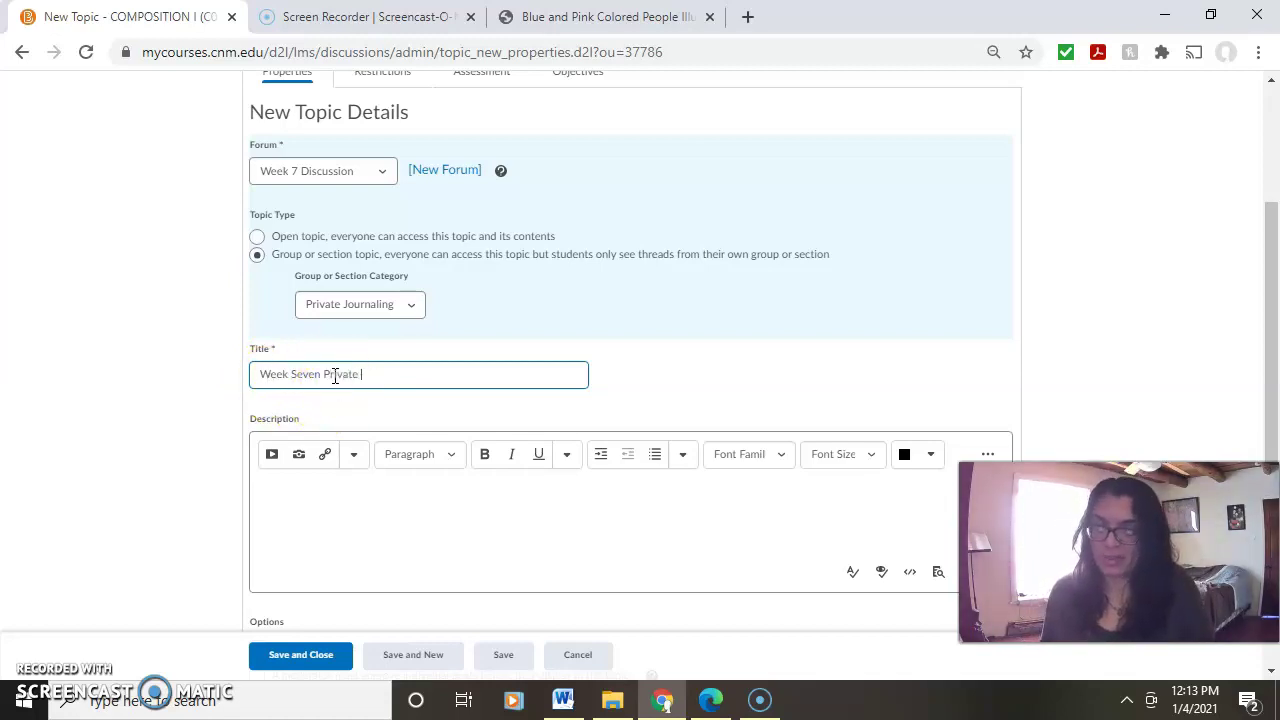
{"action": "left_click", "coordinate": [440, 506]}
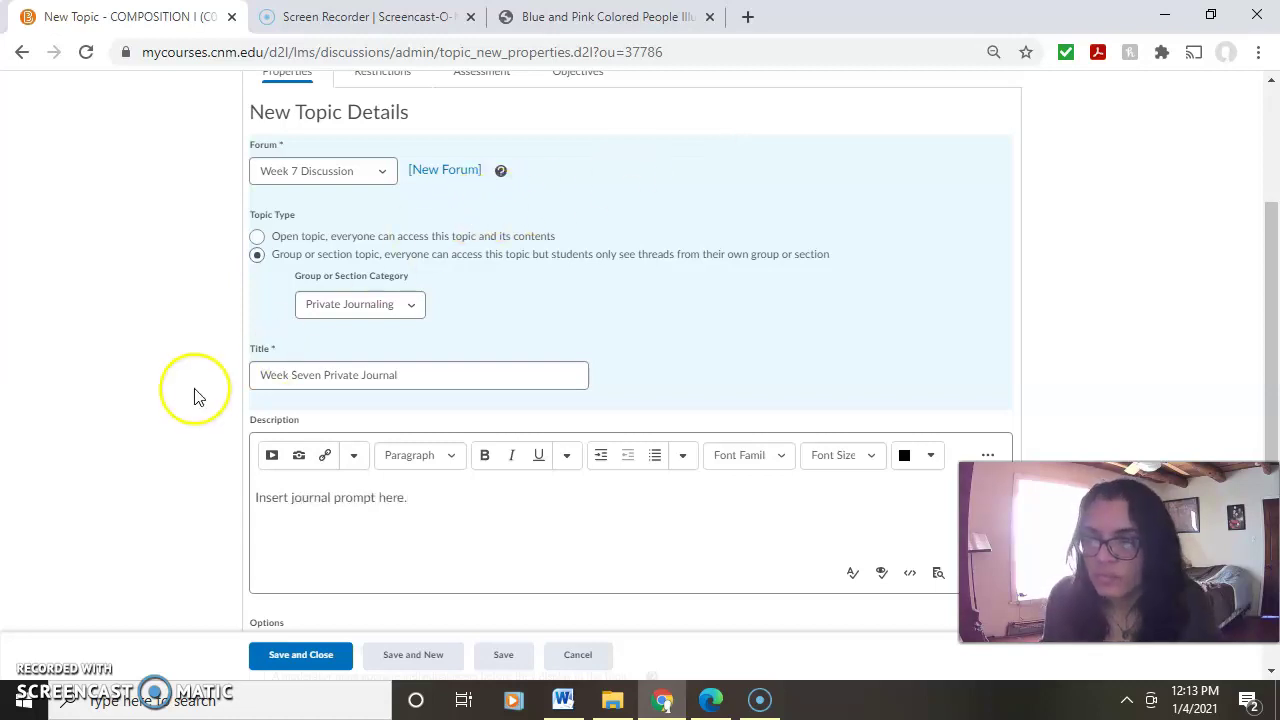
Save the Week Seven Private Journal topic and display its Assessment settings.
{"action": "scroll", "coordinate": [191, 389], "scroll_direction": "down", "scroll_amount": 2}
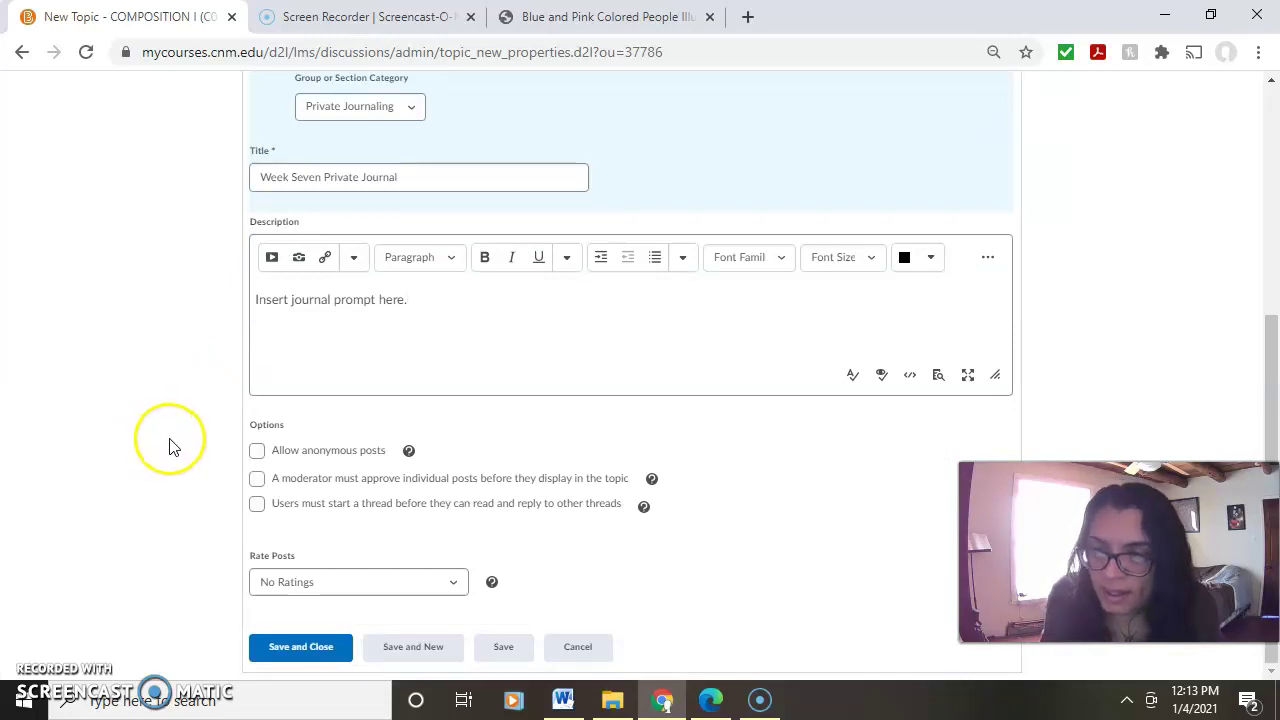
{"action": "scroll", "coordinate": [190, 540], "scroll_direction": "up", "scroll_amount": 2}
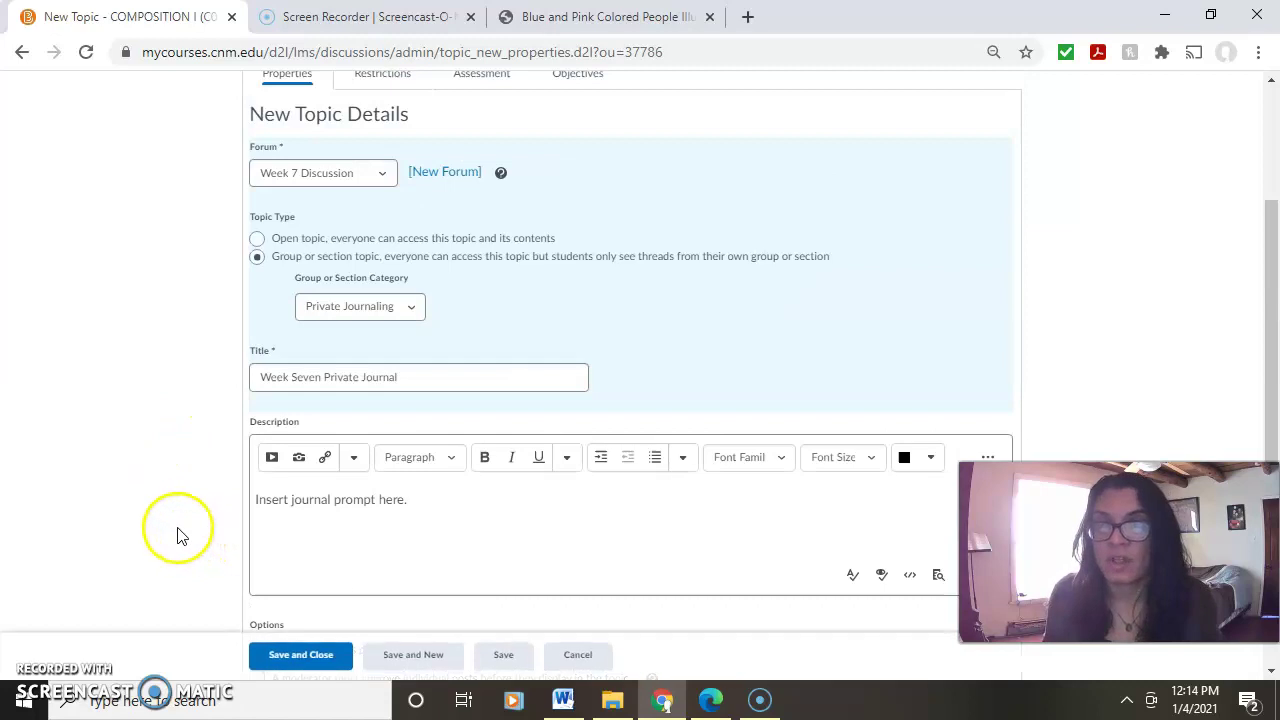
{"action": "scroll", "coordinate": [176, 535], "scroll_direction": "up", "scroll_amount": 1}
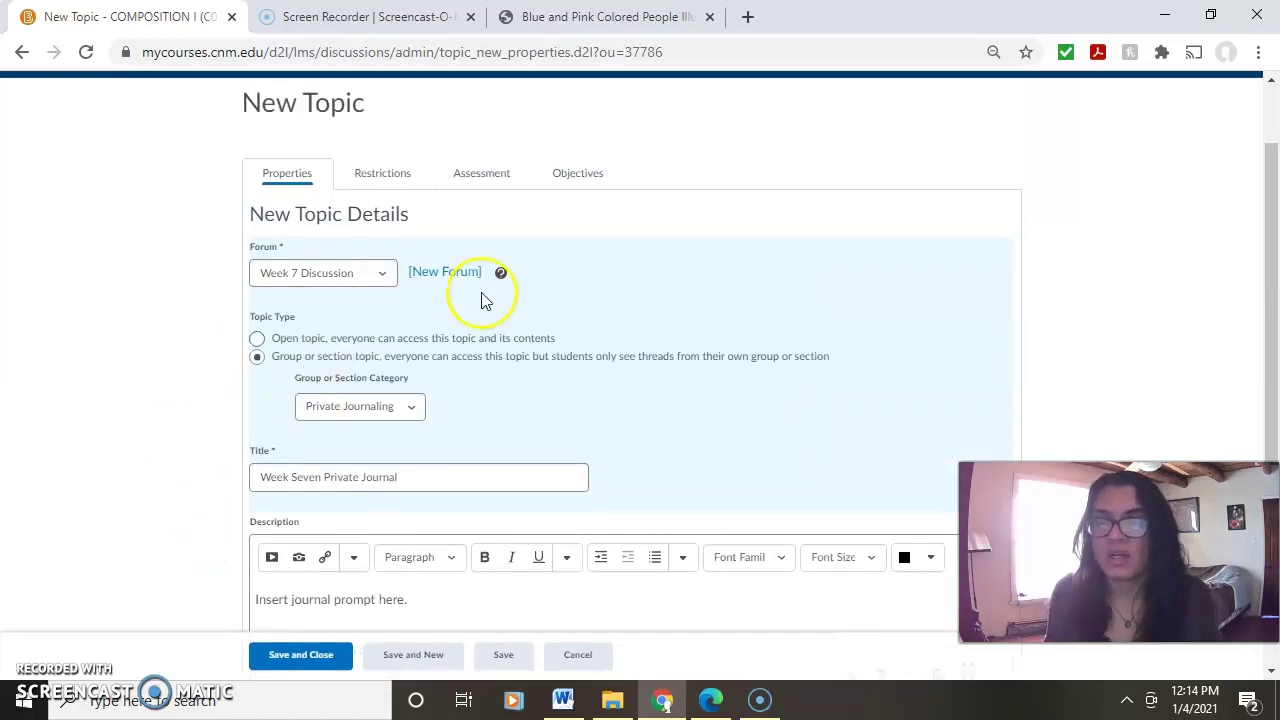
{"action": "left_click", "coordinate": [494, 175]}
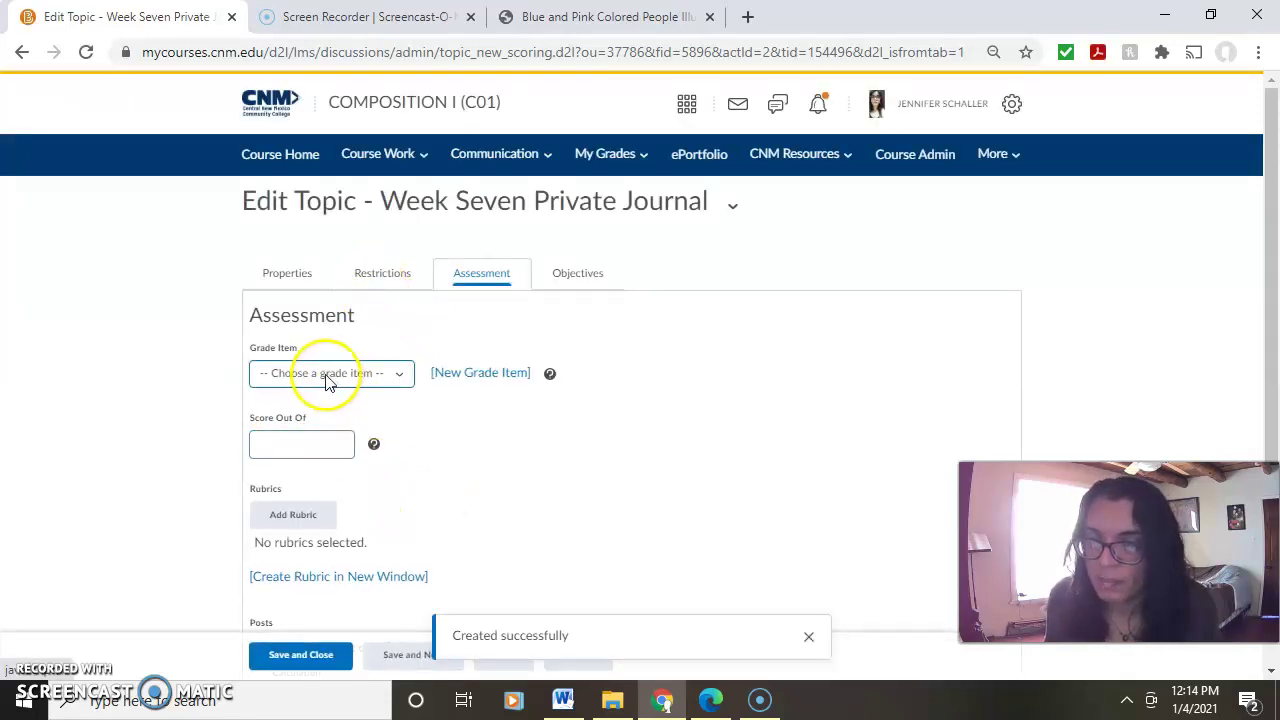
{"action": "left_click", "coordinate": [463, 385]}
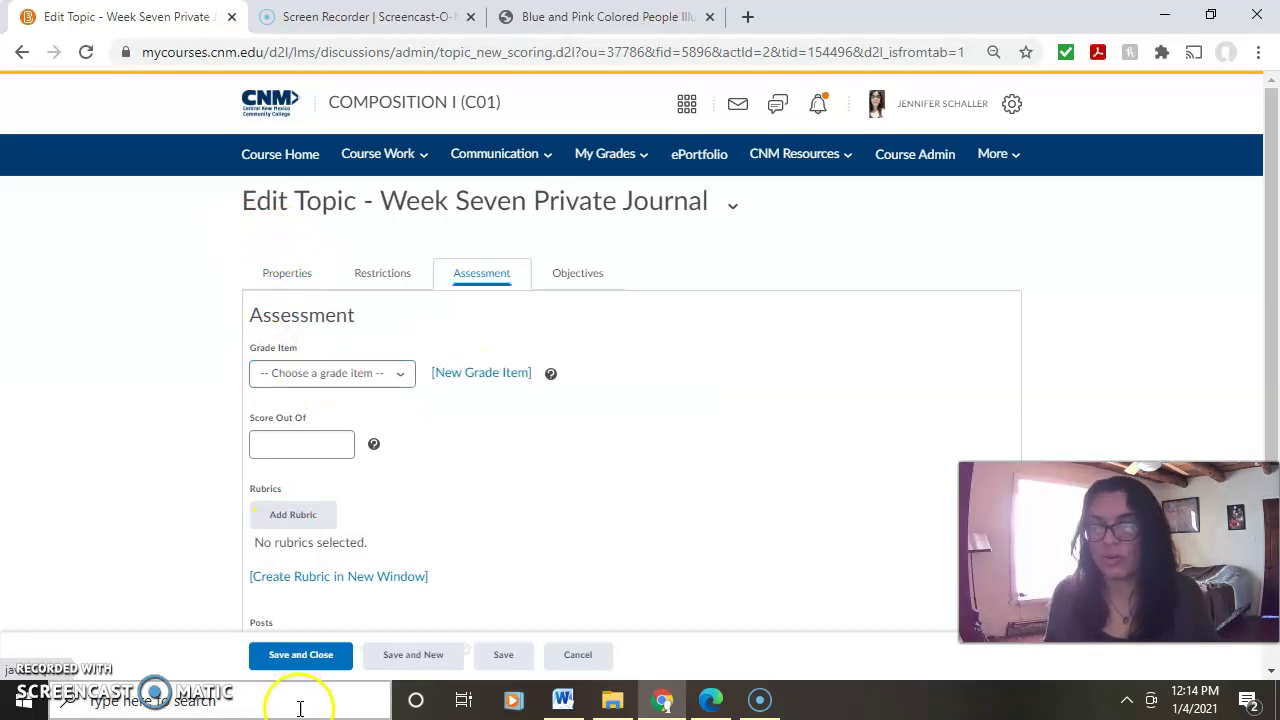
Save and close the topic, then scroll the Discussions list down to Week 7 Discussion.
{"action": "left_click", "coordinate": [297, 660]}
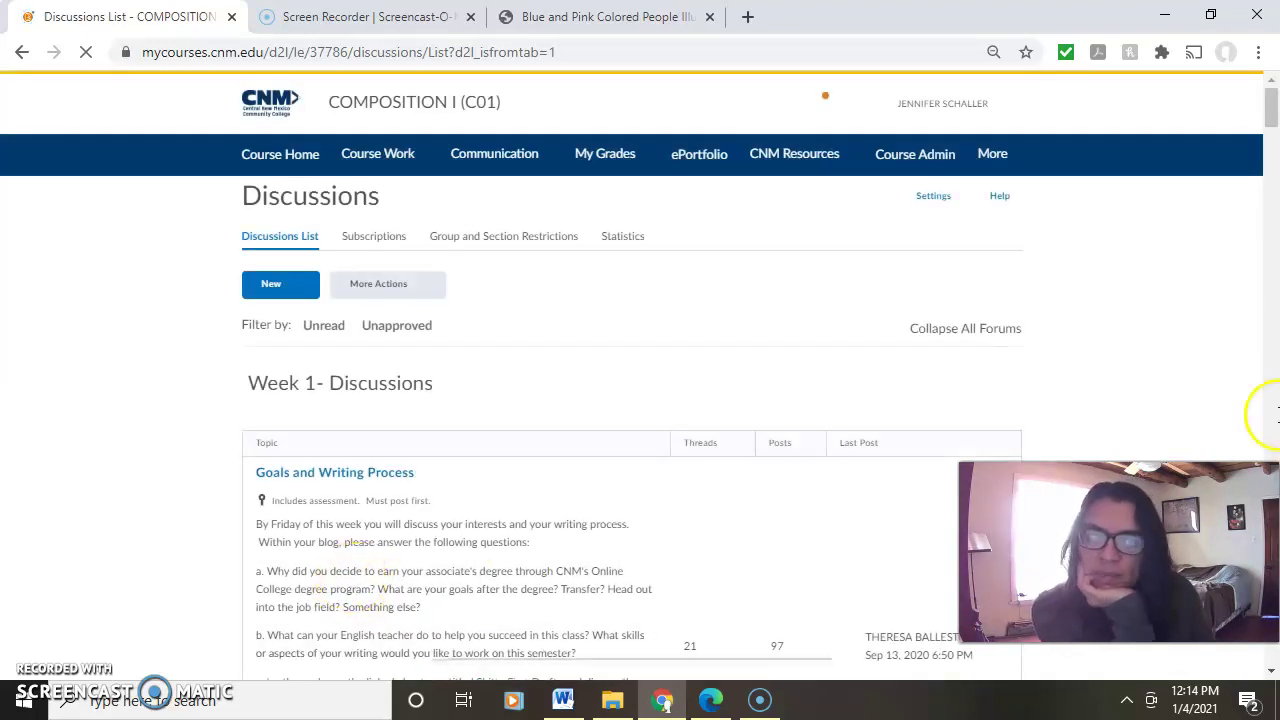
{"action": "left_click_drag", "start_coordinate": [1271, 108], "coordinate": [1274, 466]}
{"action": "left_click_drag", "start_coordinate": [1200, 600], "coordinate": [1200, 495]}
{"action": "left_click_drag", "start_coordinate": [1271, 566], "coordinate": [1273, 650]}
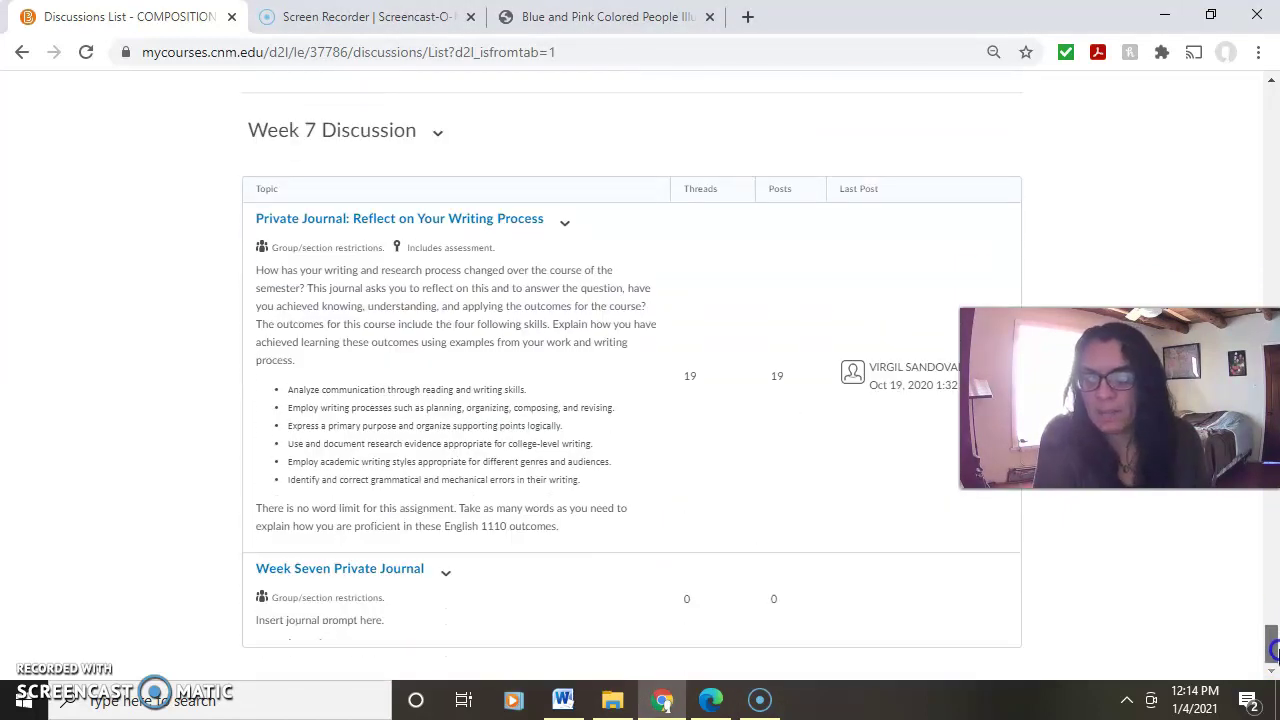